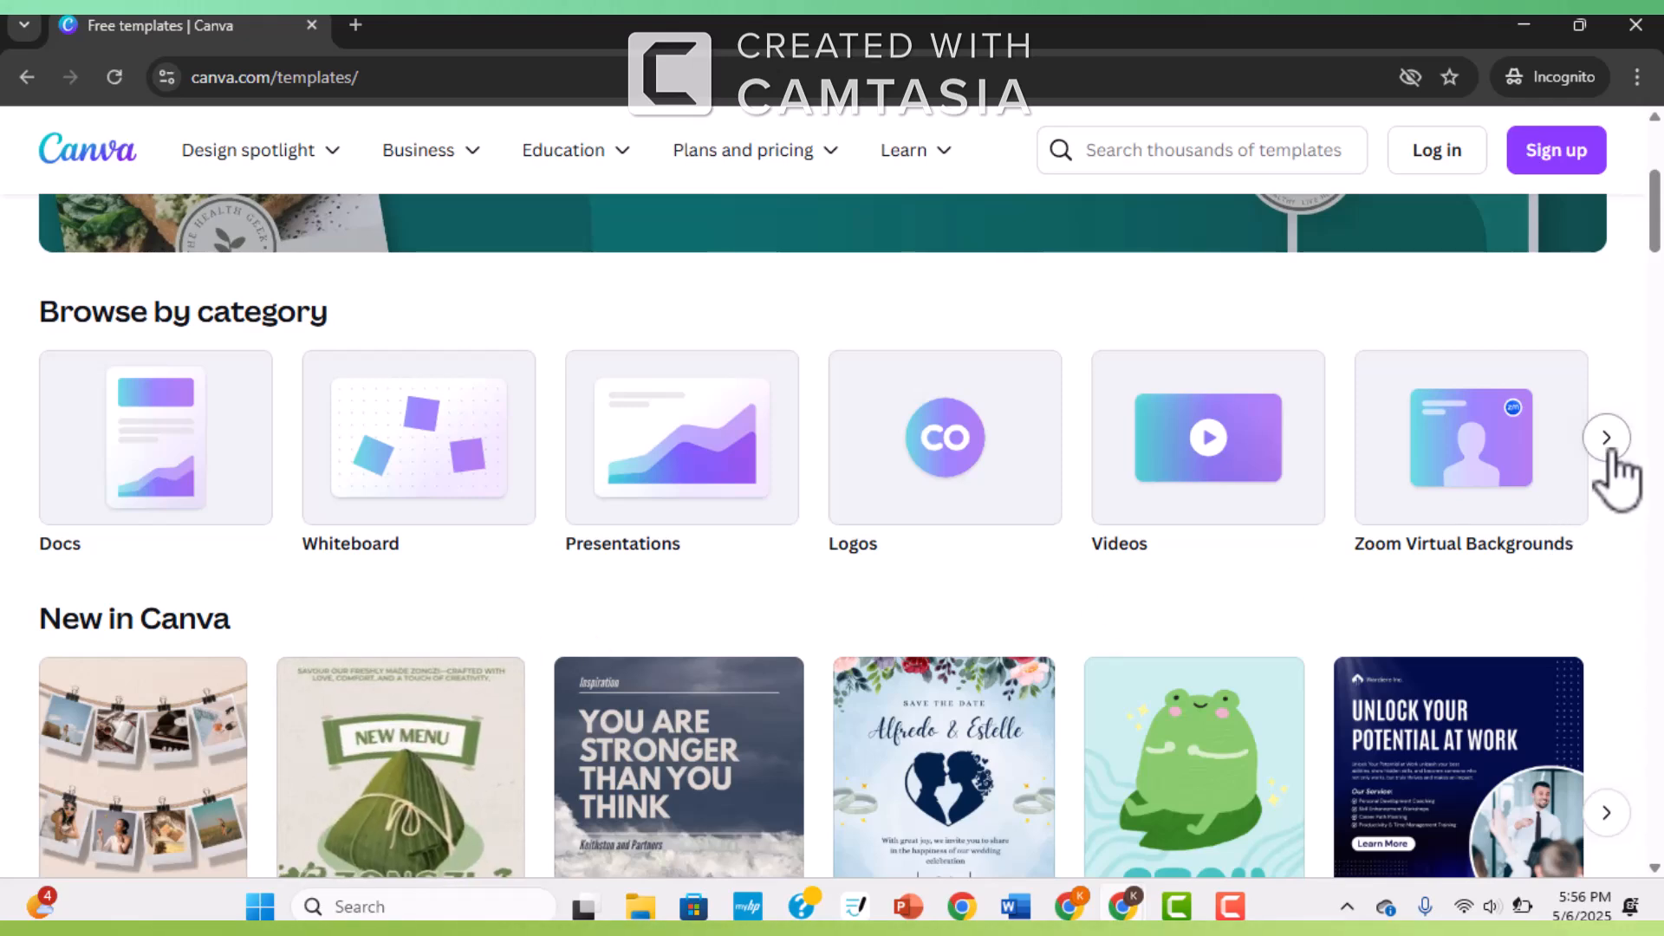
Step: Find brochures among the template categories and open the brochure templates to view the available designs
left_click(1606, 456)
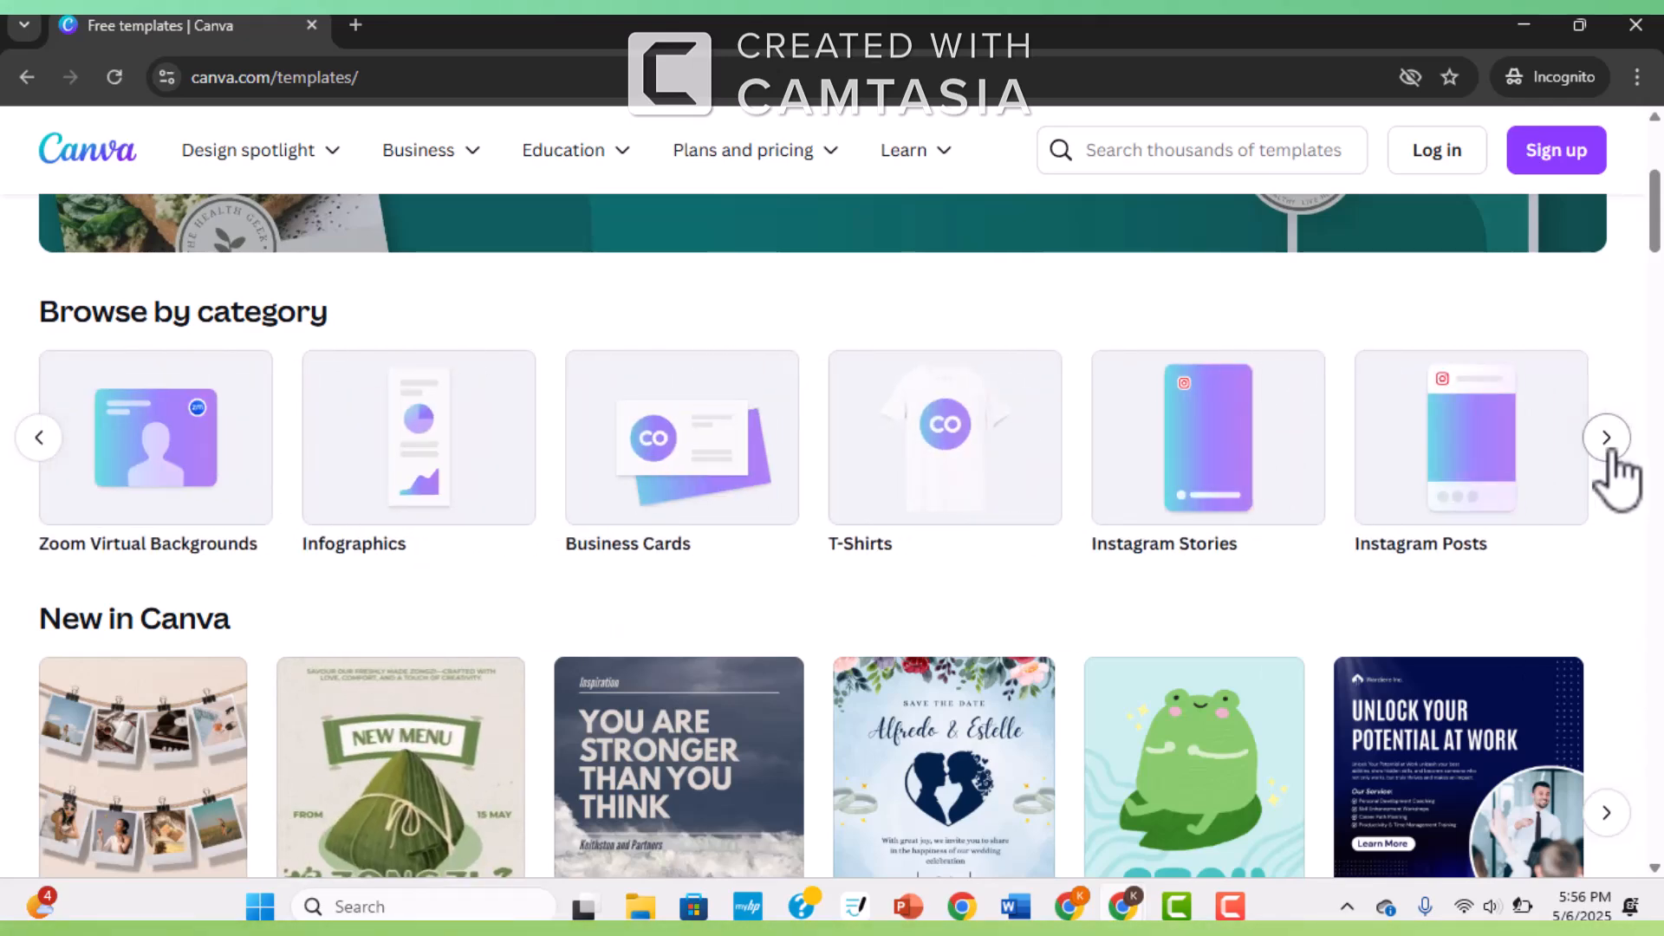
left_click(1605, 451)
left_click(698, 446)
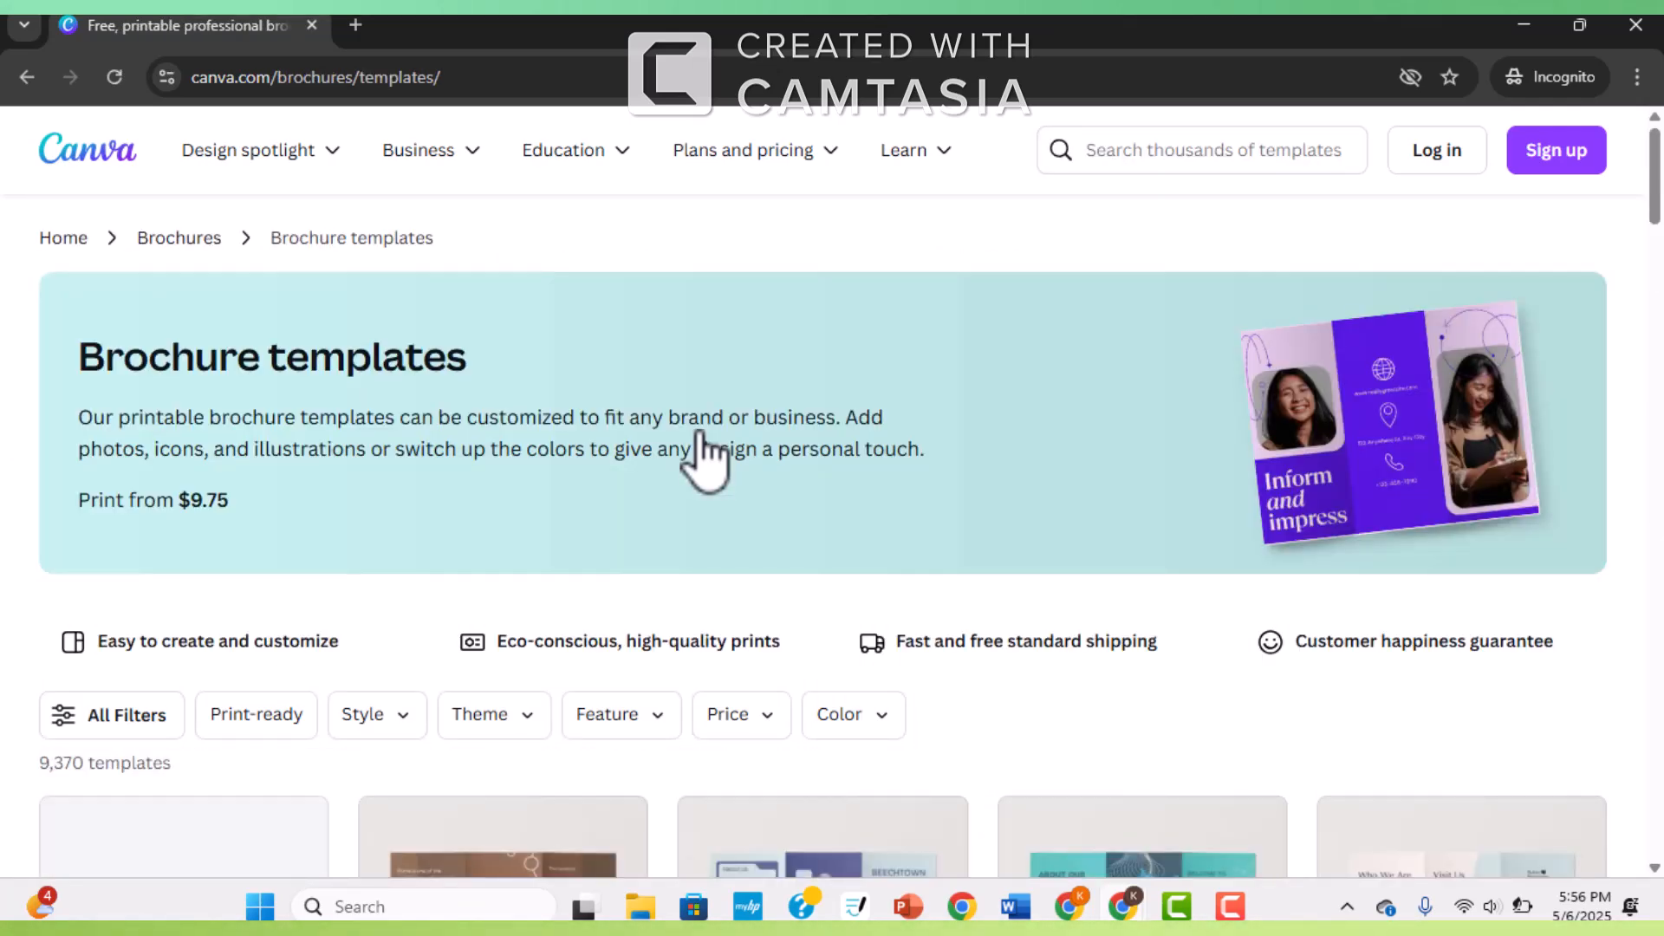
scroll(700, 446, "down", 5)
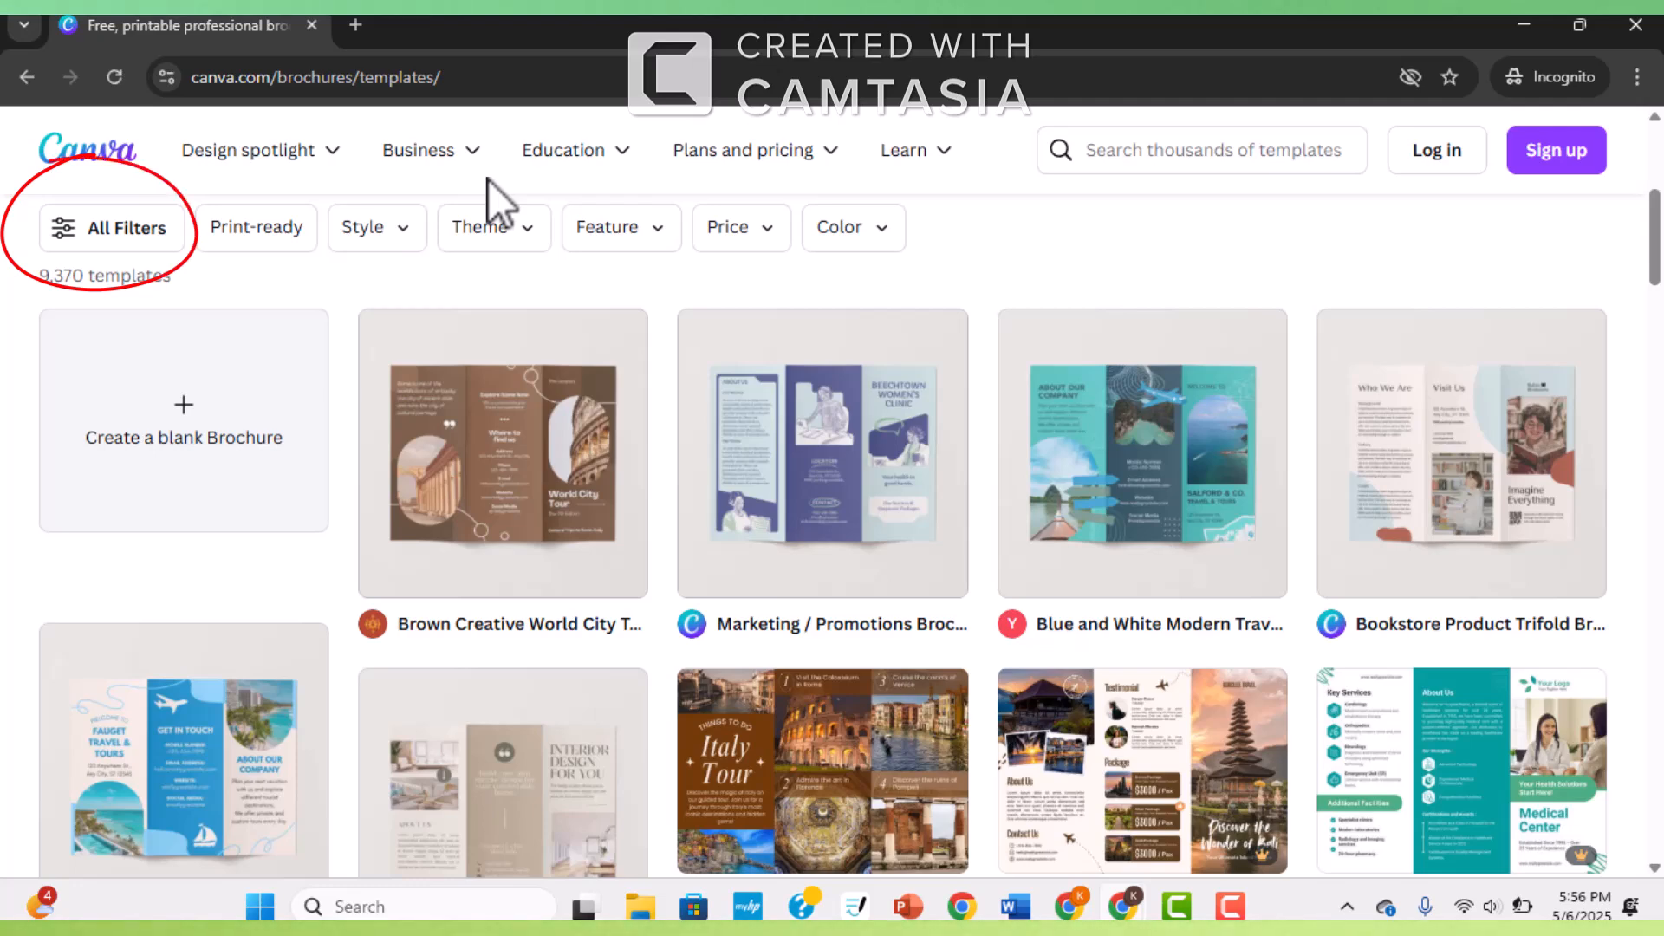
Step: Review the complete list of brochure template filters and the Free and Pro price options
left_click(126, 230)
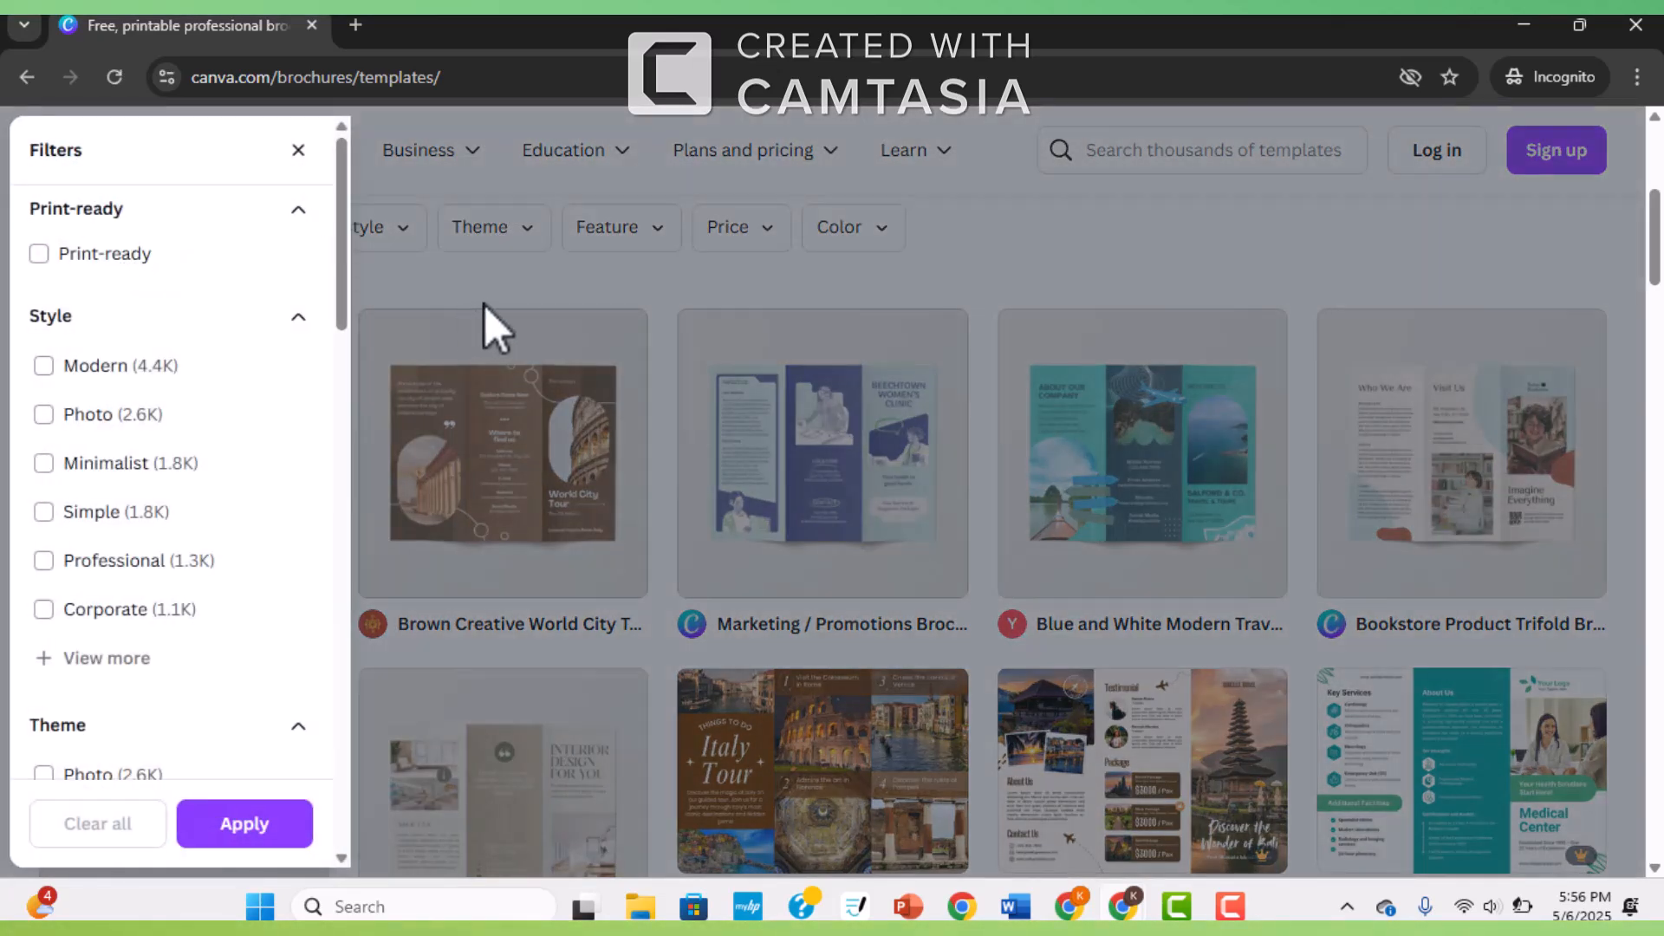
scroll(404, 289, "down", 3)
left_click(404, 289)
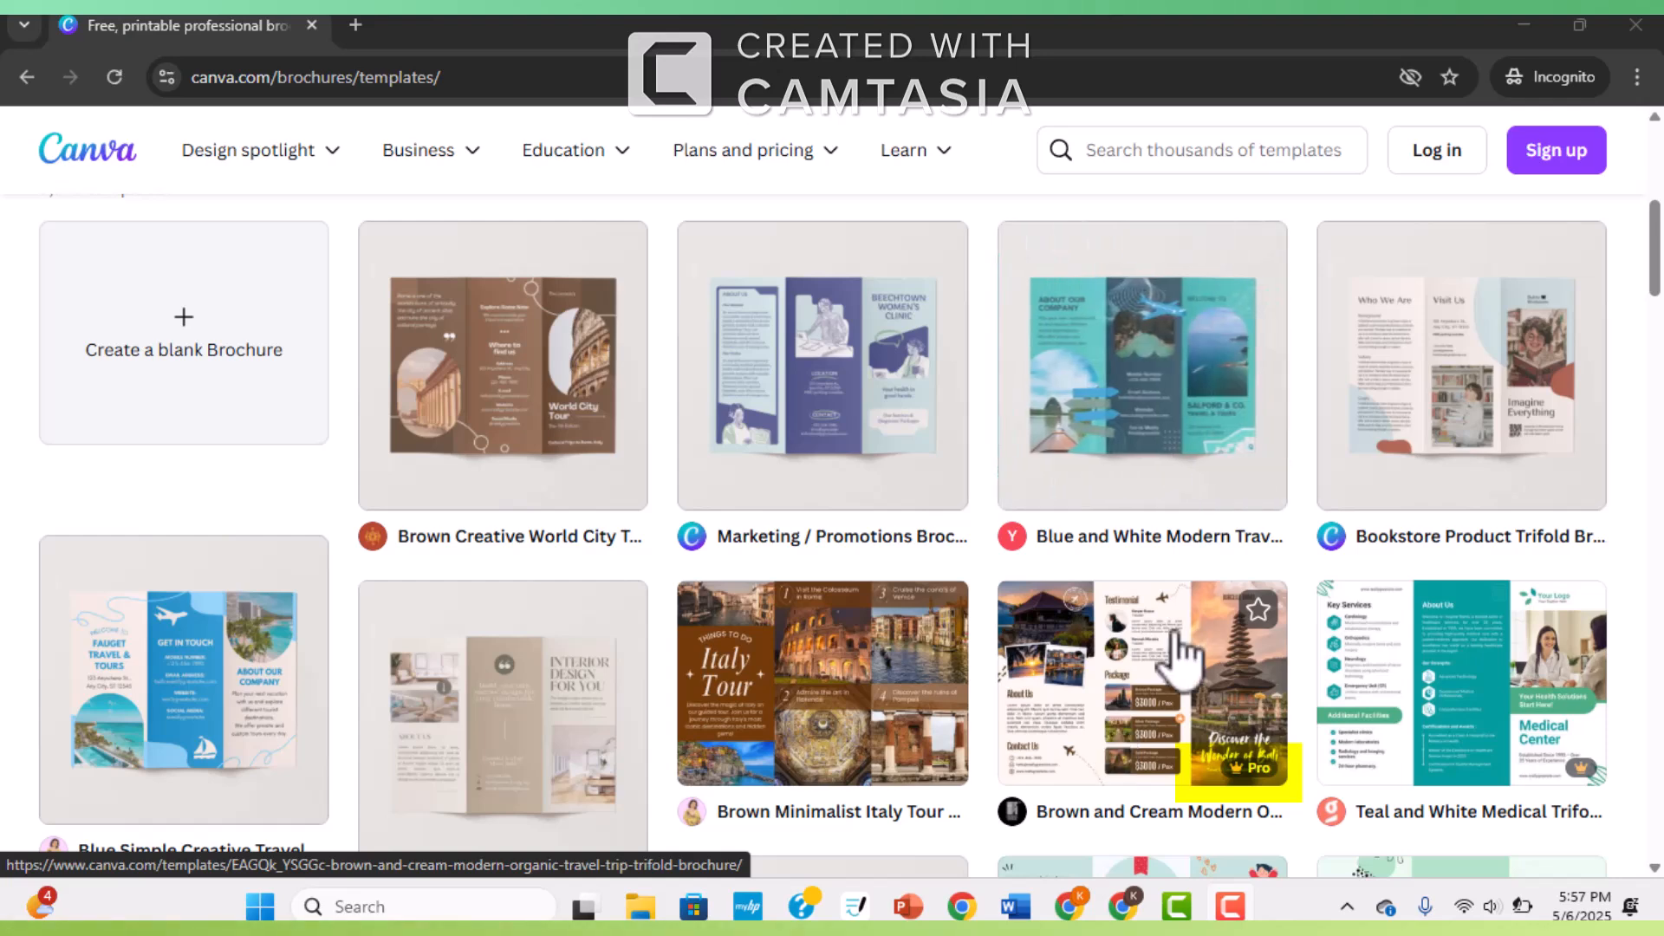
left_click_drag(1657, 269, 1651, 198)
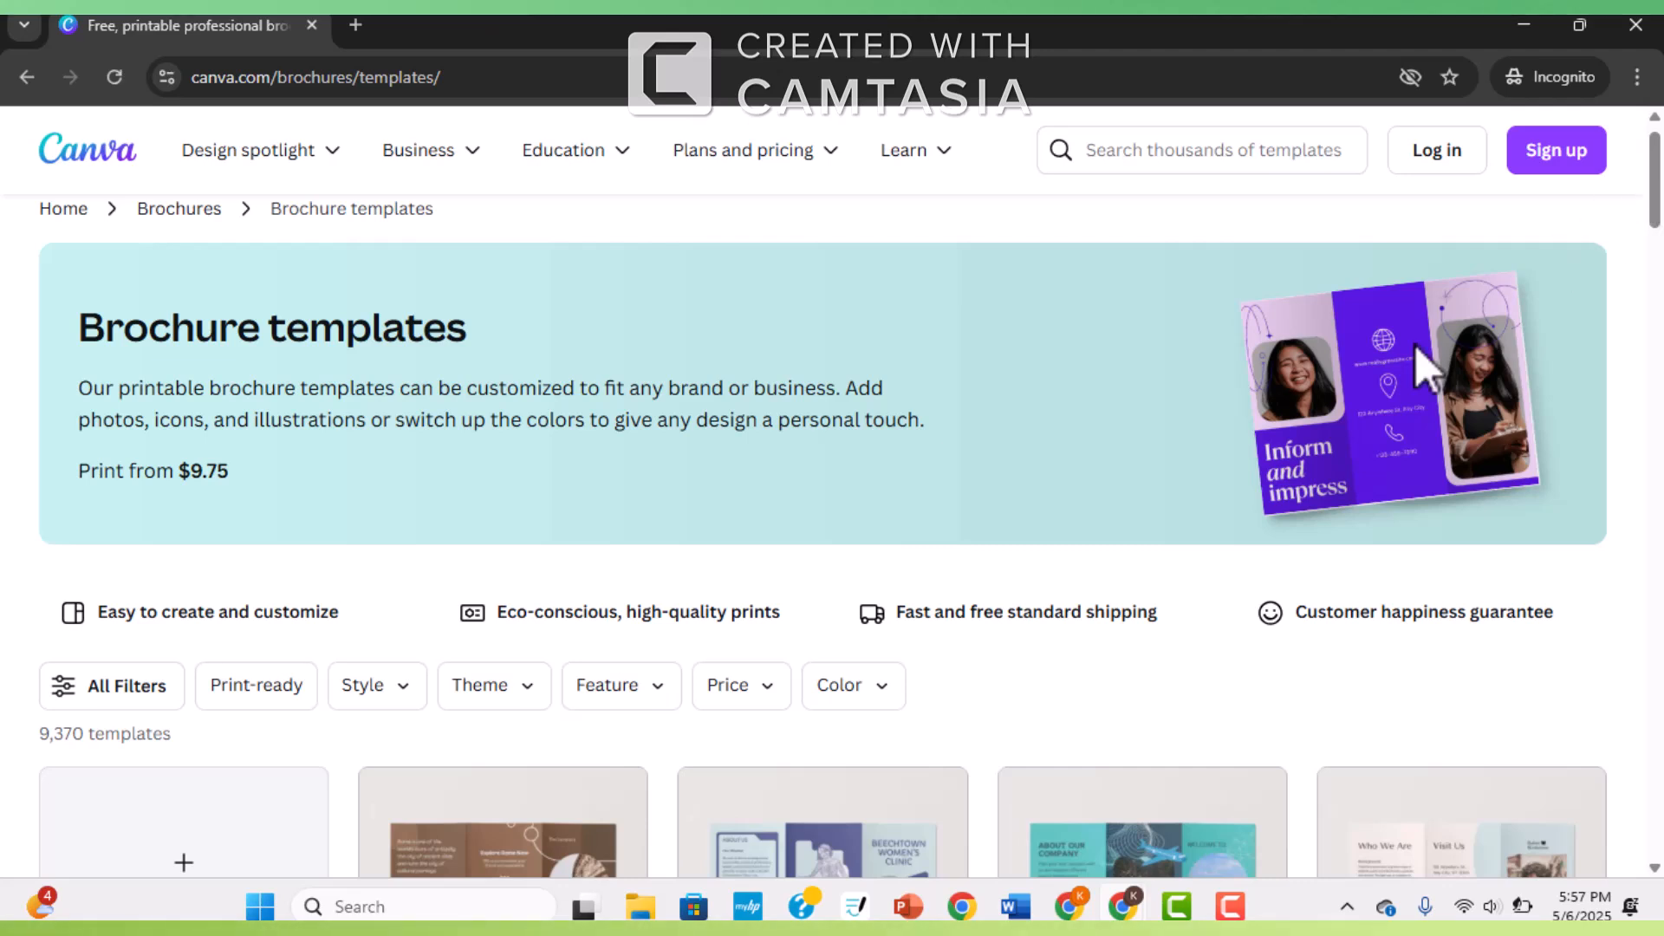
left_click(744, 693)
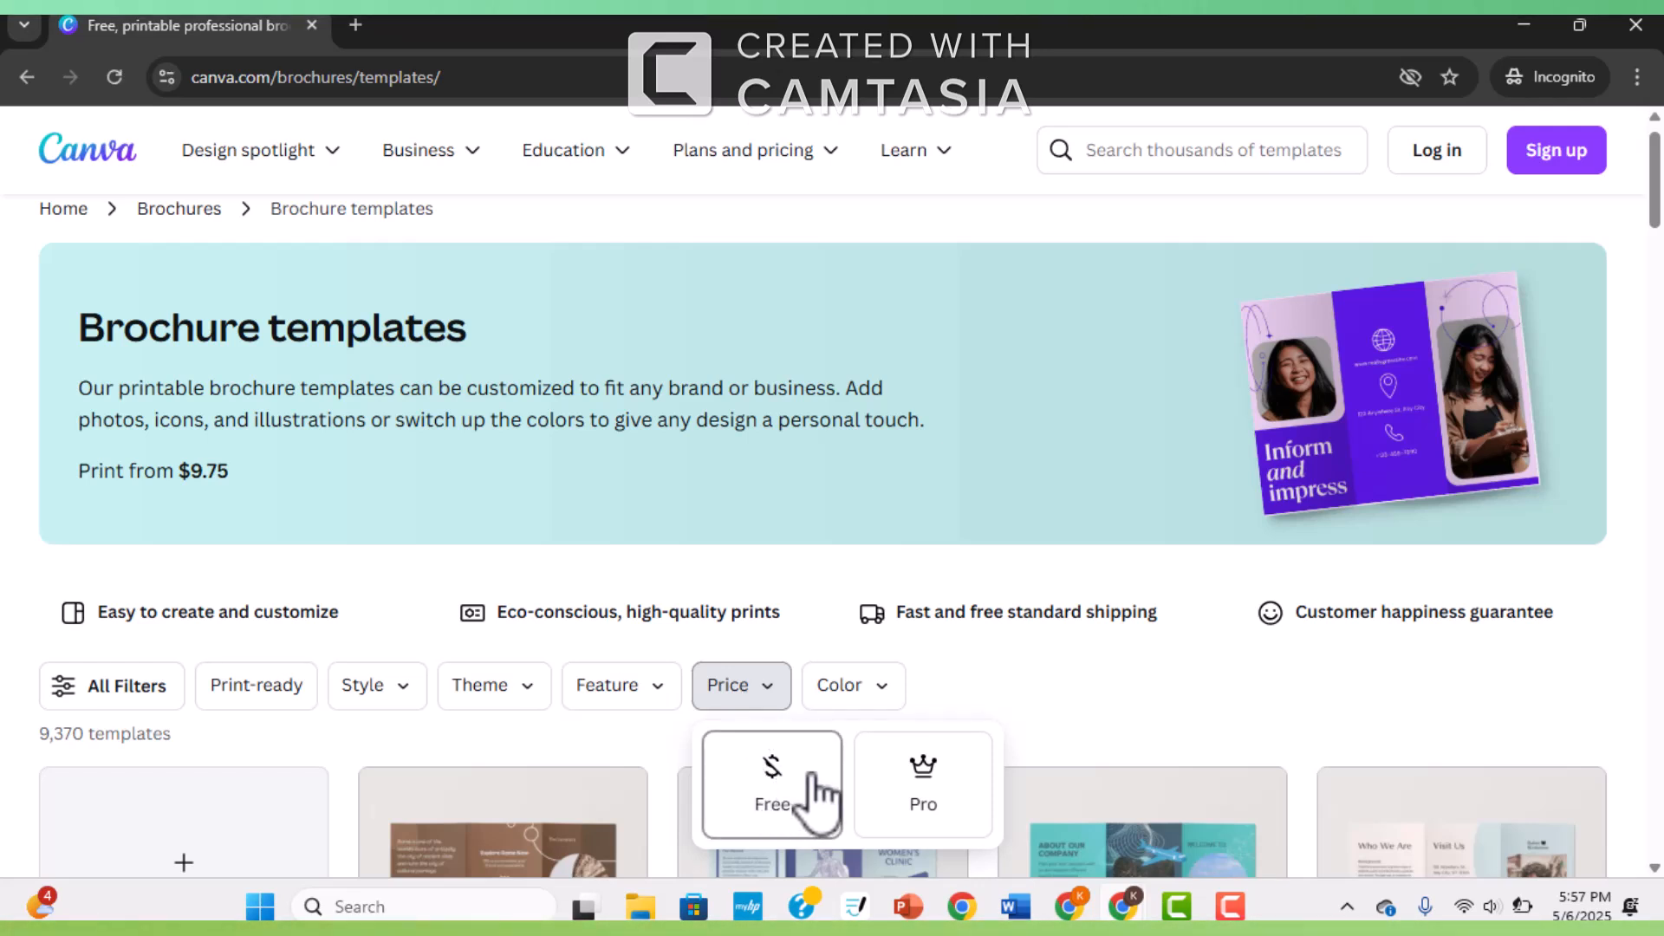
Step: Open the Blue Simple Creative Travel trifold brochure template for editing and set the canvas zoom to 50%
scroll(851, 504, "down", 2)
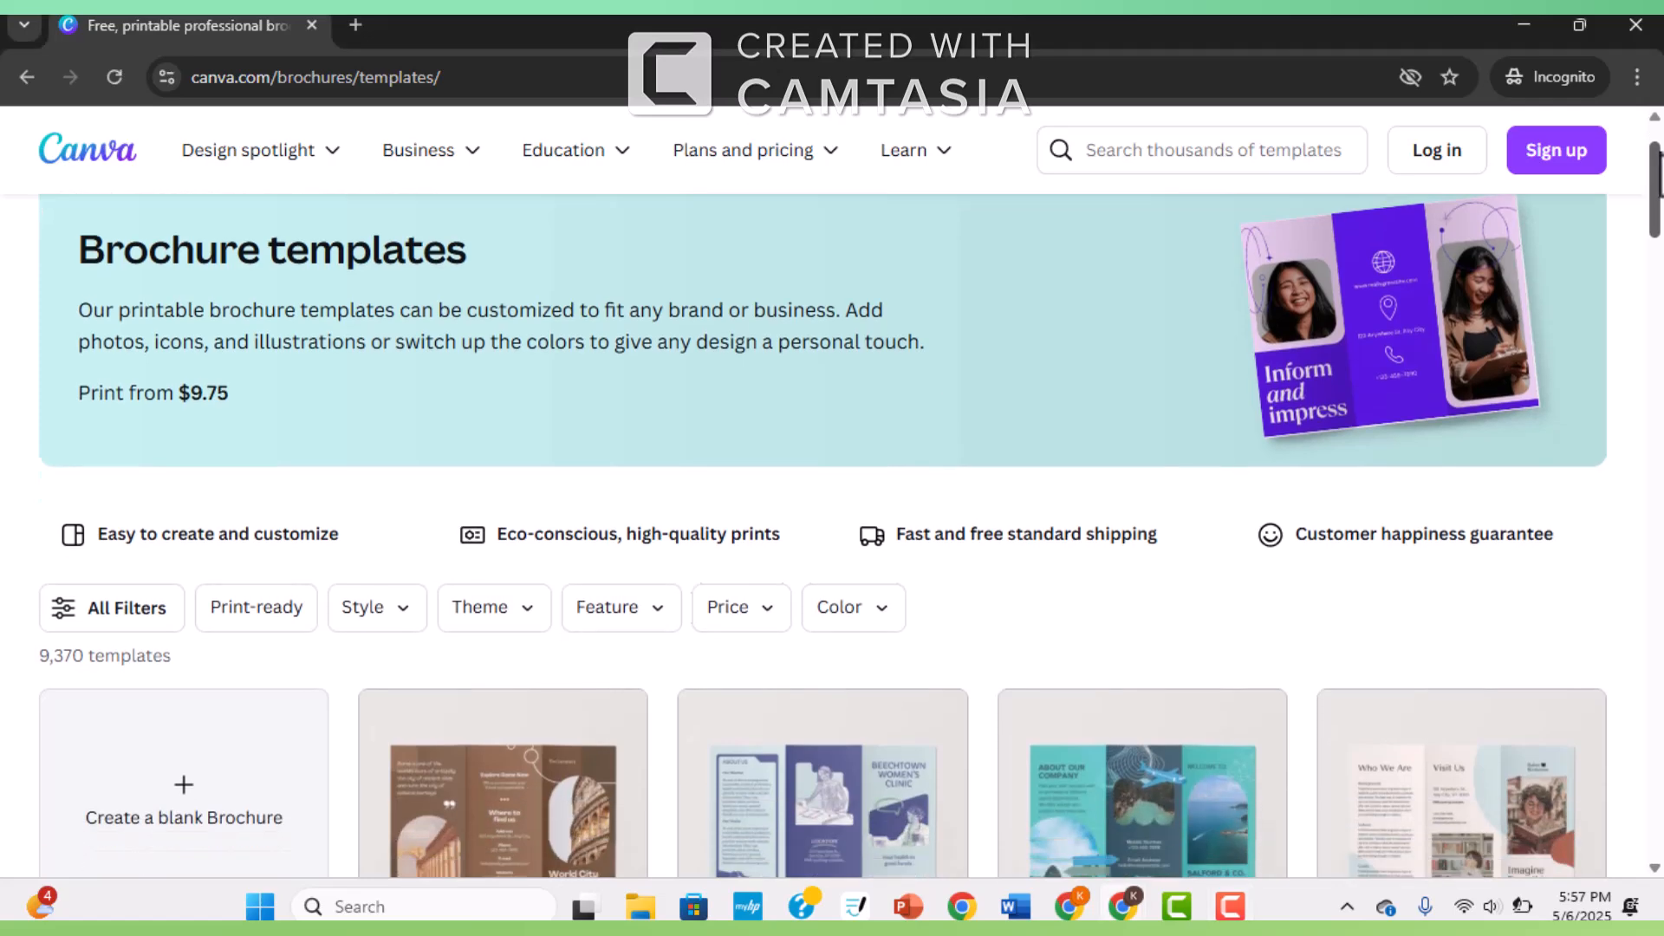
scroll(368, 572, "down", 5)
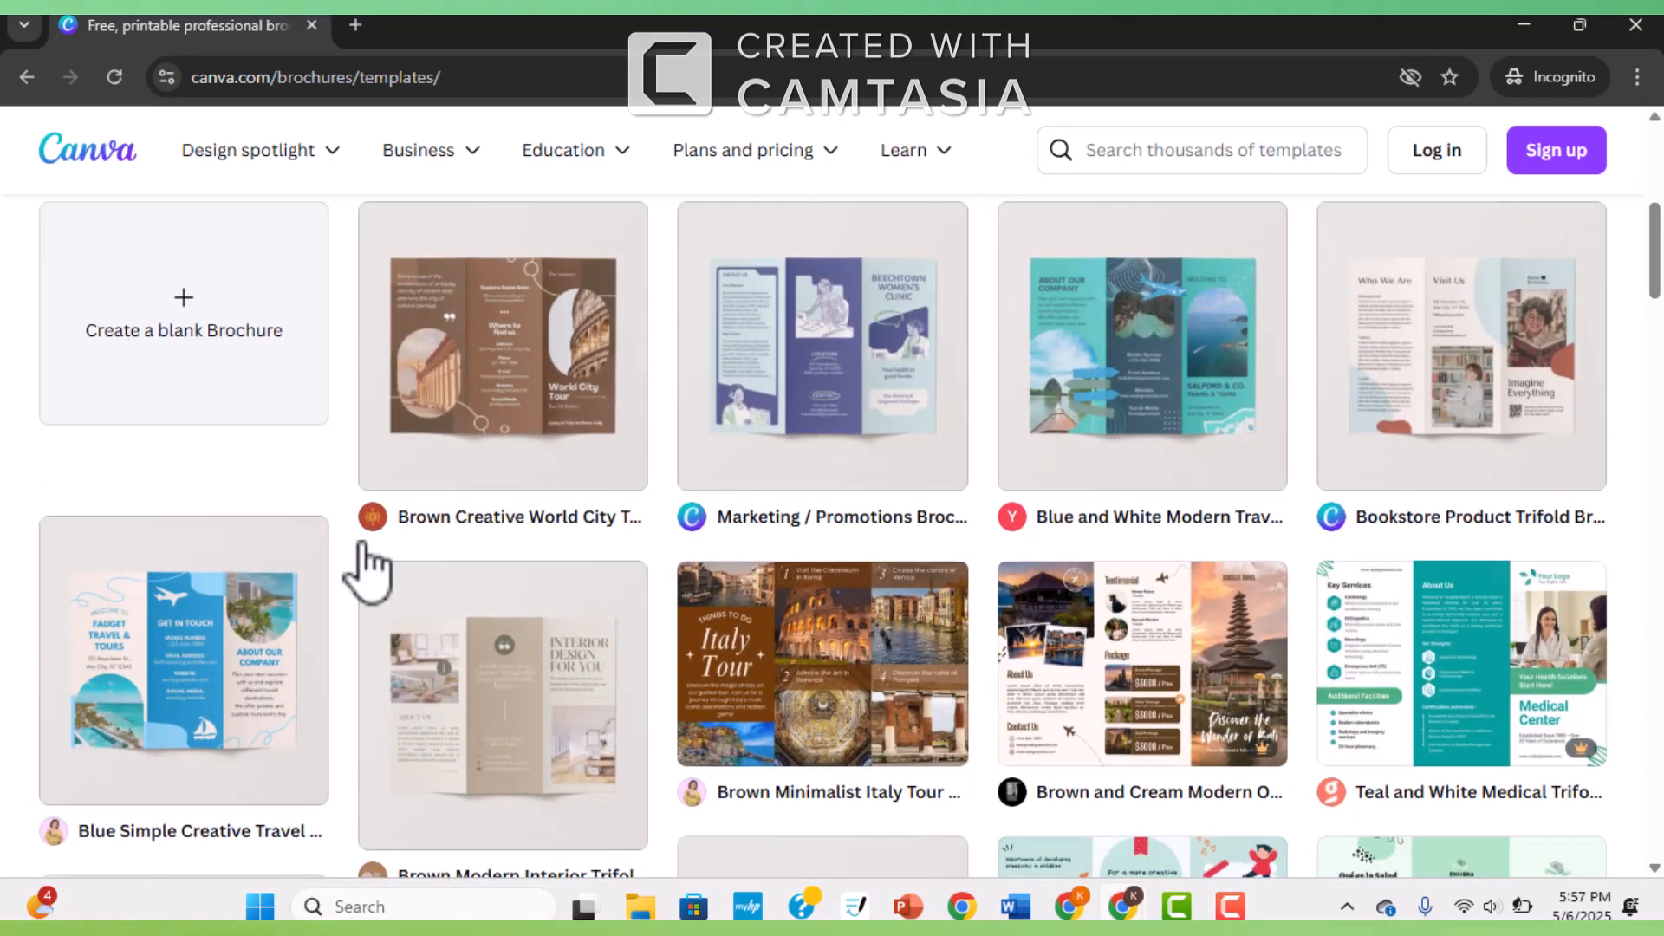
left_click(260, 639)
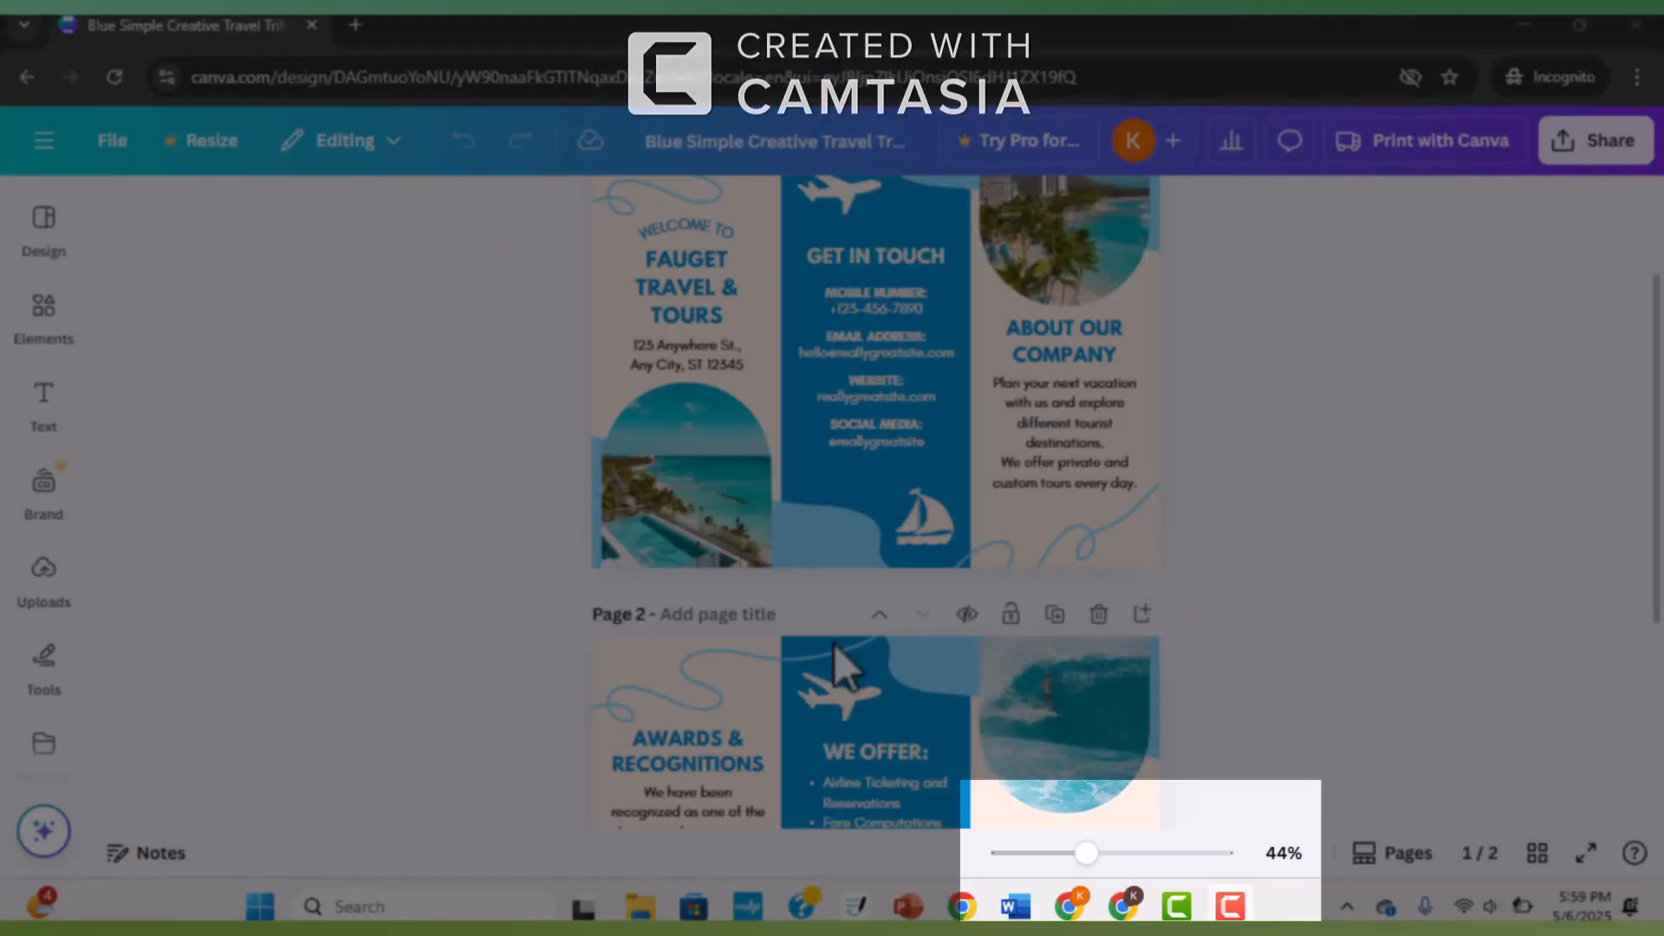
left_click(1097, 852)
mouse_move(1097, 853)
left_mouse_down()
mouse_move(1116, 853)
mouse_move(1094, 853)
left_mouse_up()
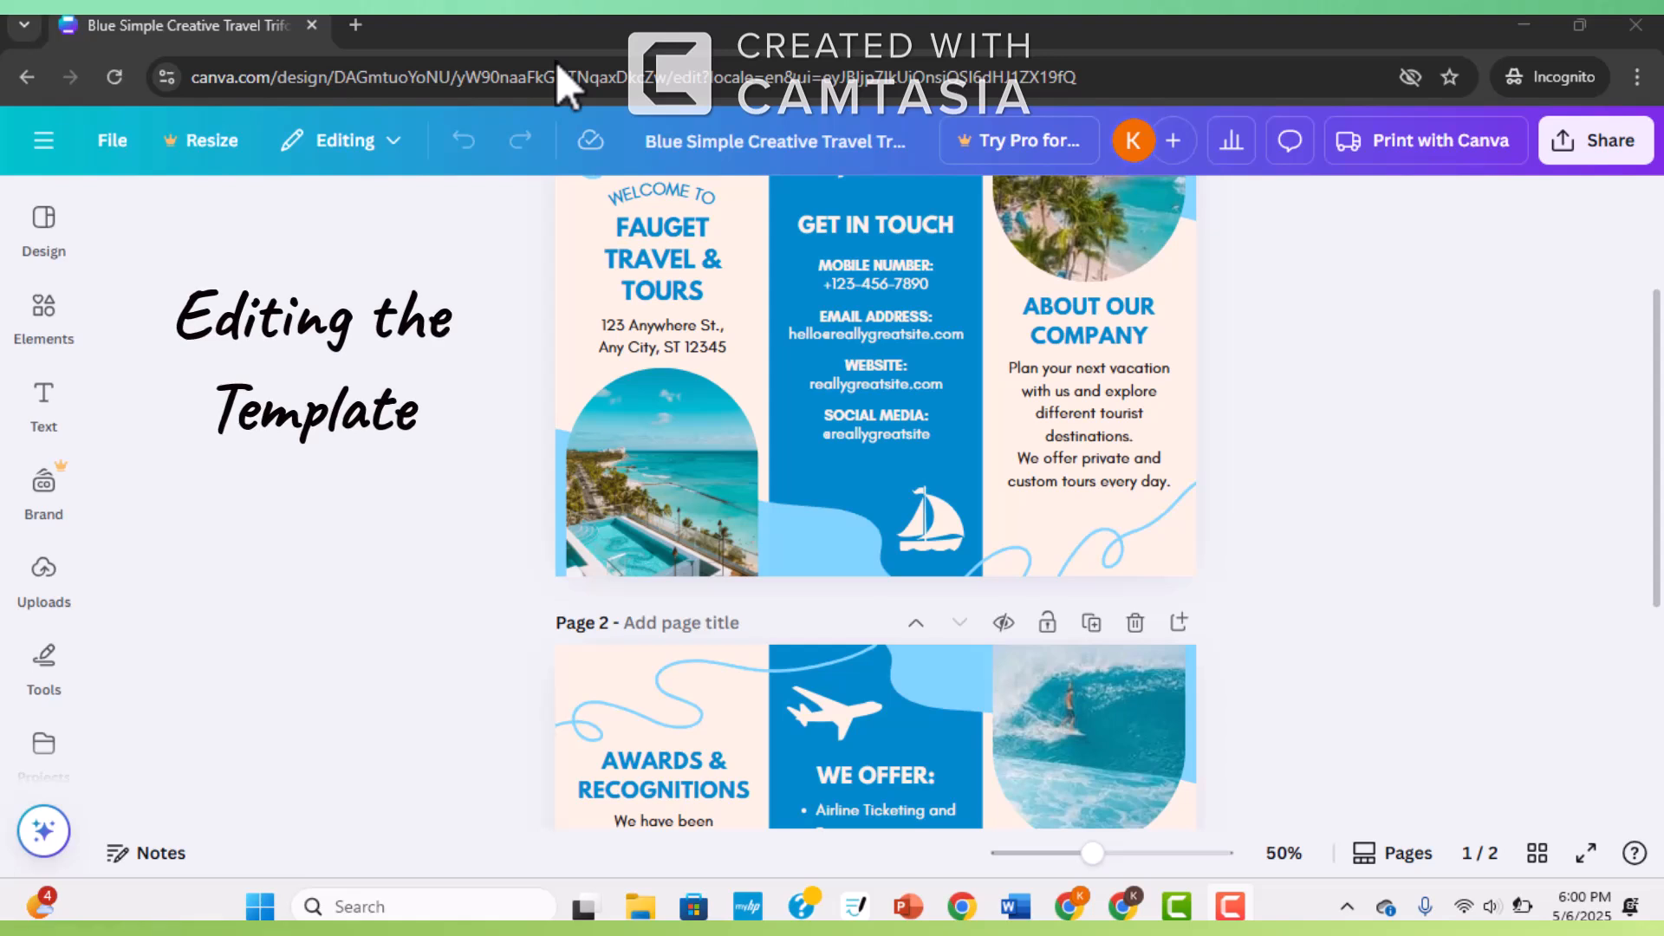
Step: Replace "Fauget" with "KARI'S" in the Travel & Tours heading on page 1
left_click(684, 256)
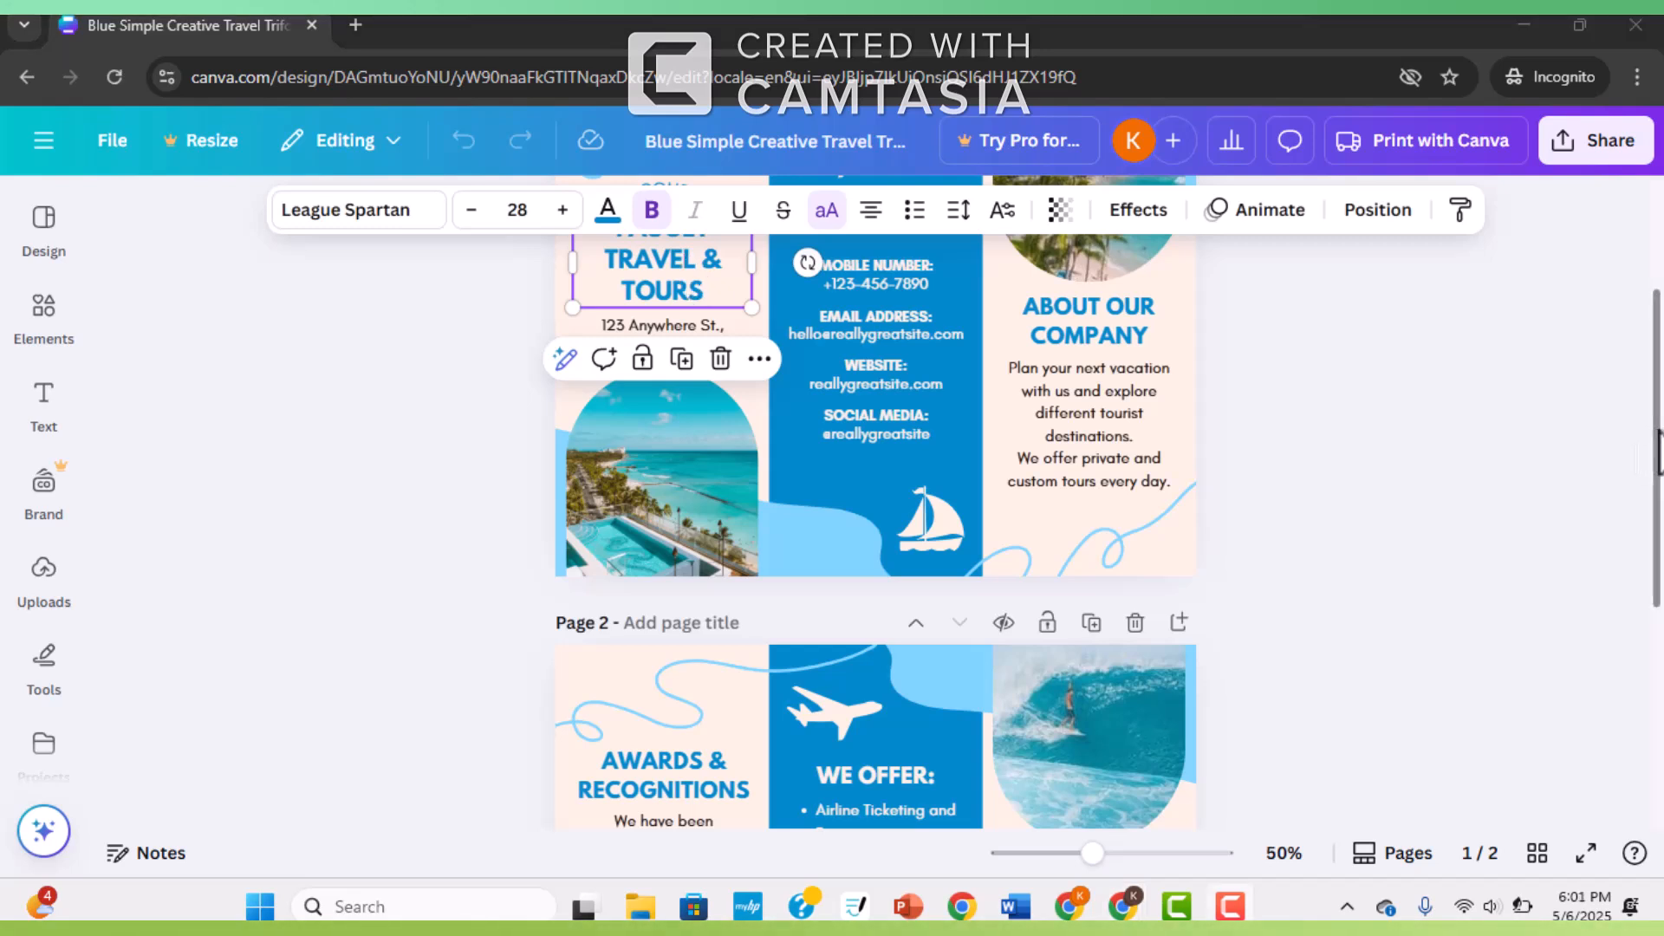
scroll(691, 347, "up", 2)
double_click(693, 373)
left_click(707, 346)
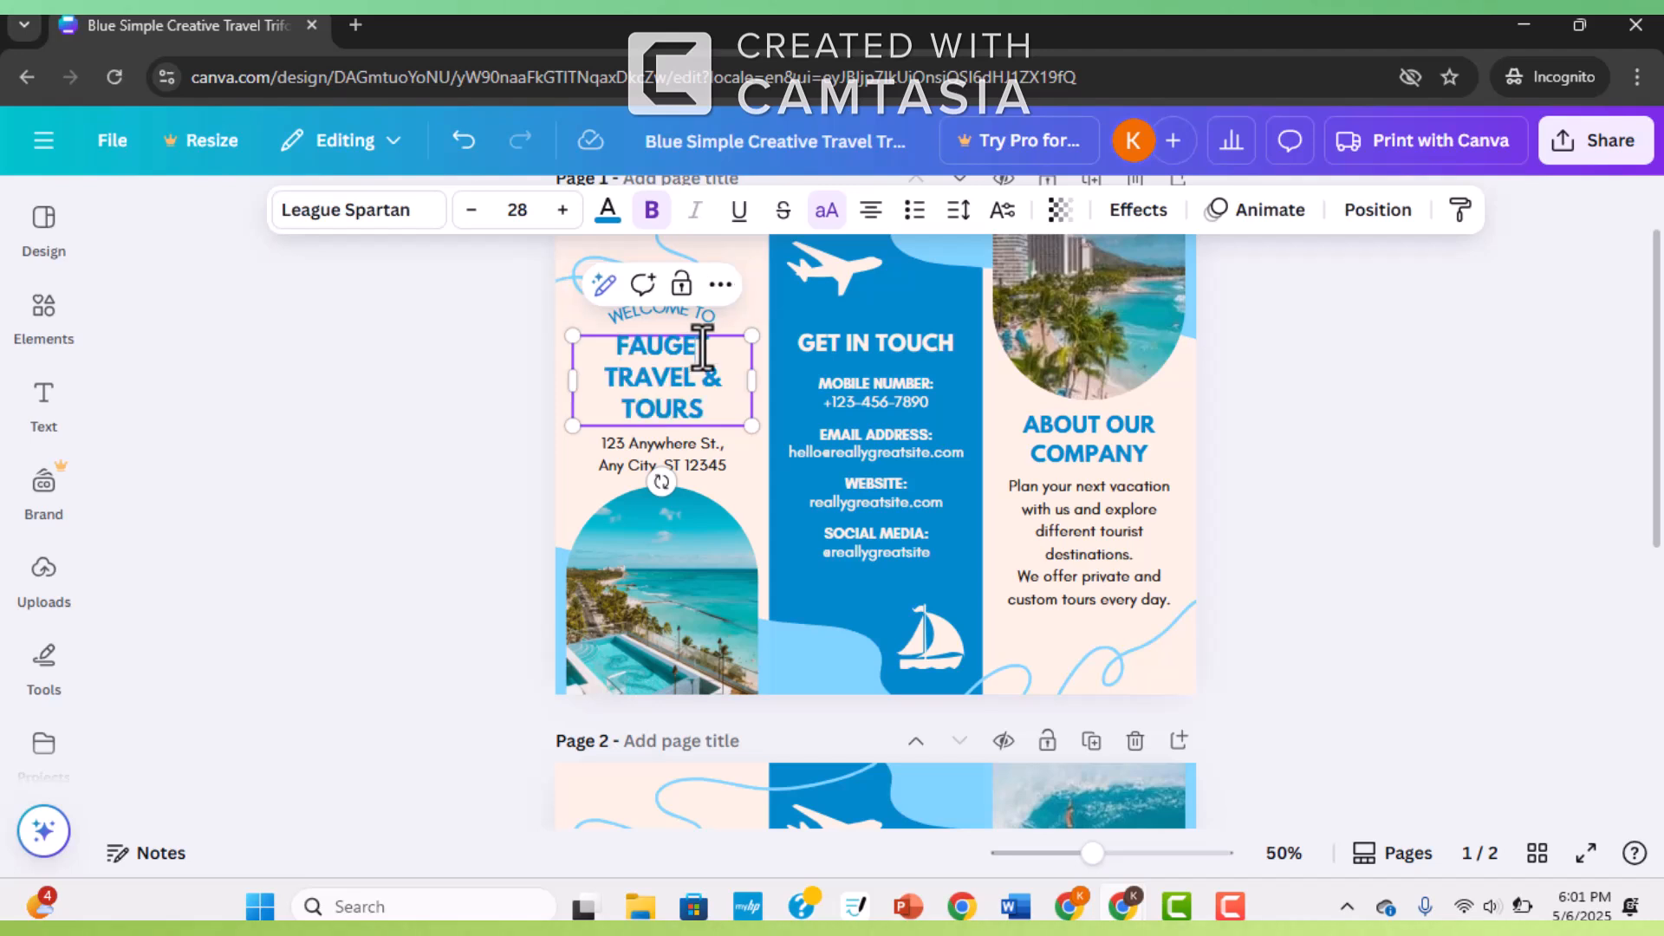
key("BackSpace")
key("BackSpace")
key("BackSpace")
key("BackSpace")
key("BackSpace")
key("BackSpace")
type("KARI'S")
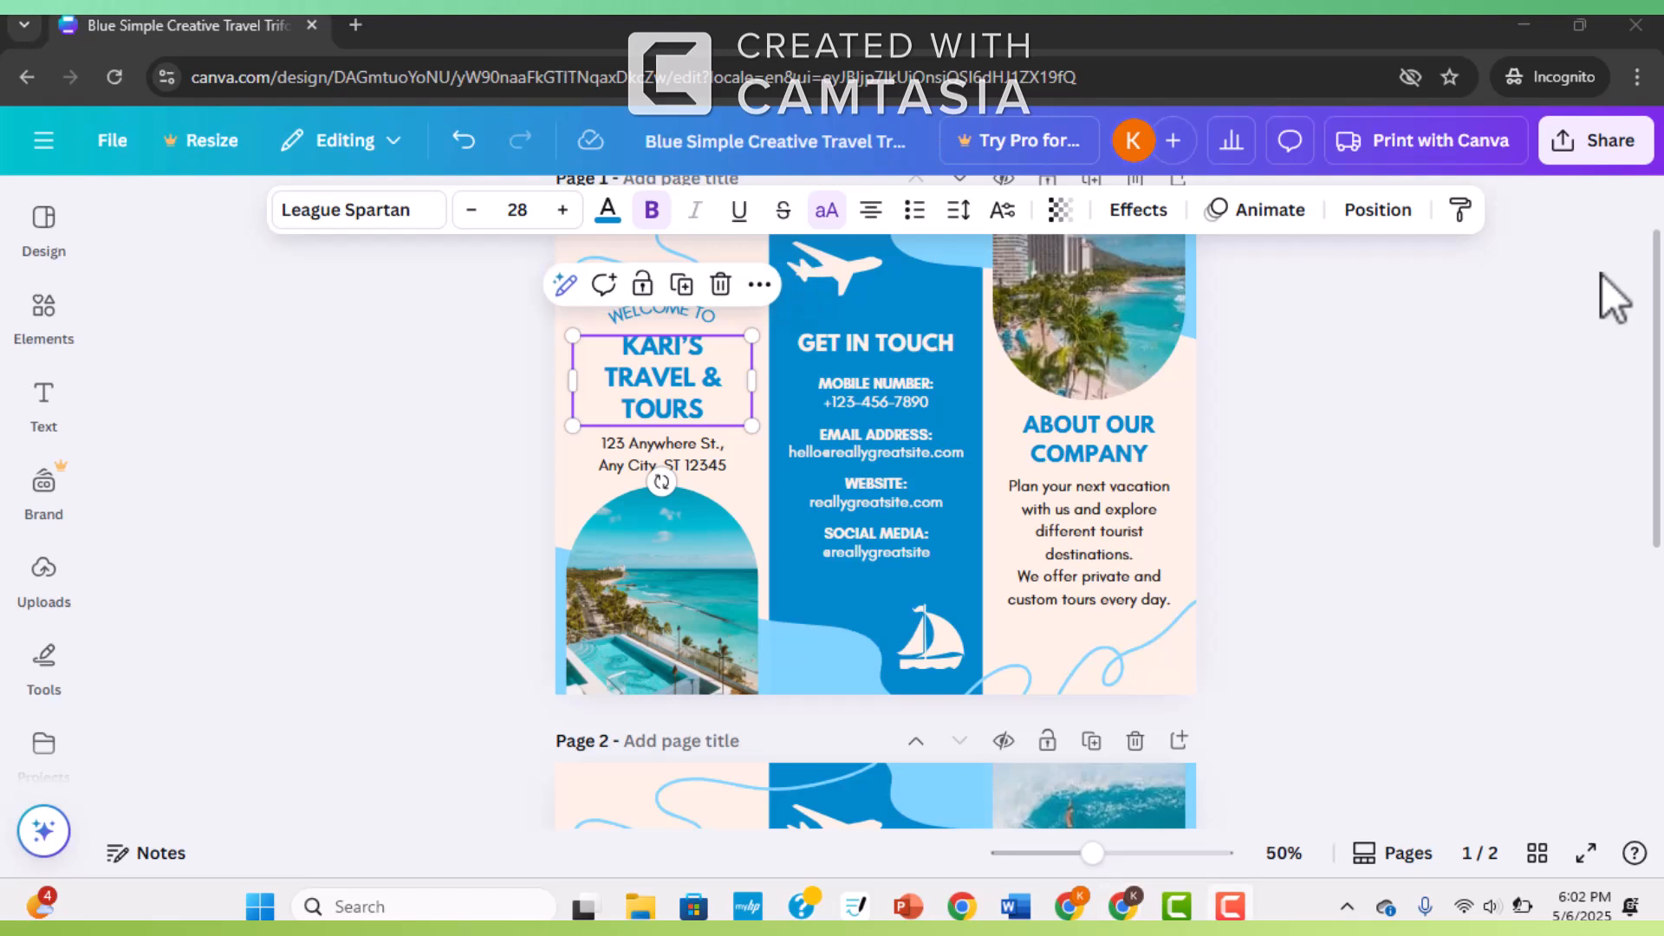
Step: Try the dark brown photo color as the background of page 1 and undo that color change
scroll(1655, 295, "up", 2)
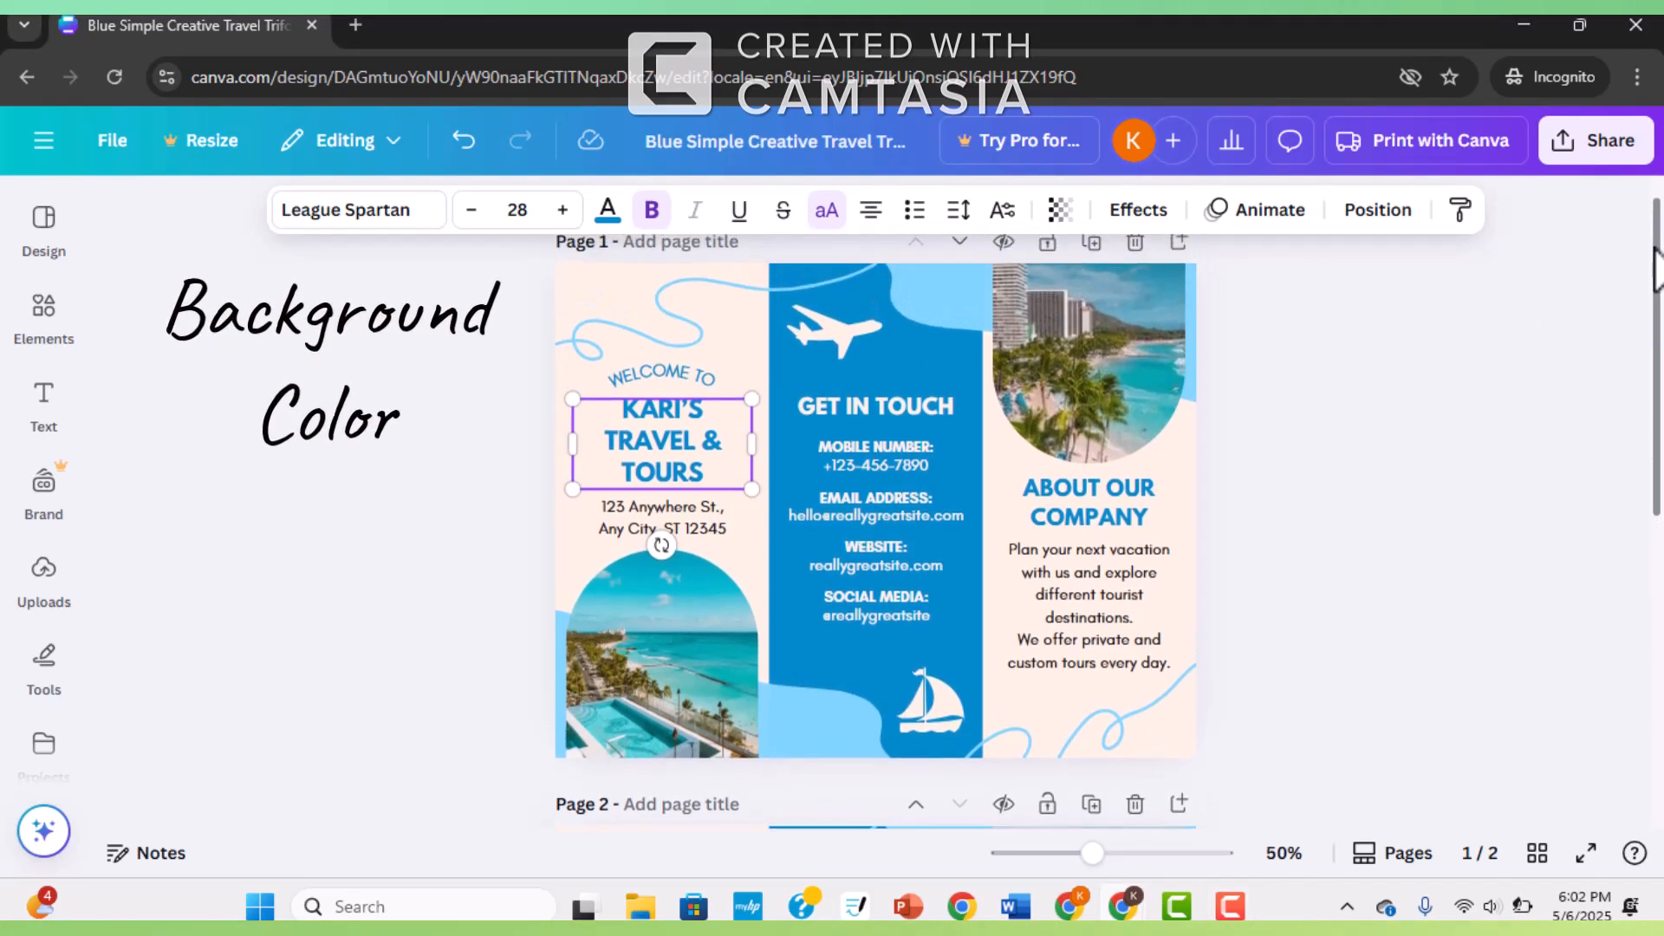
left_click(1505, 351)
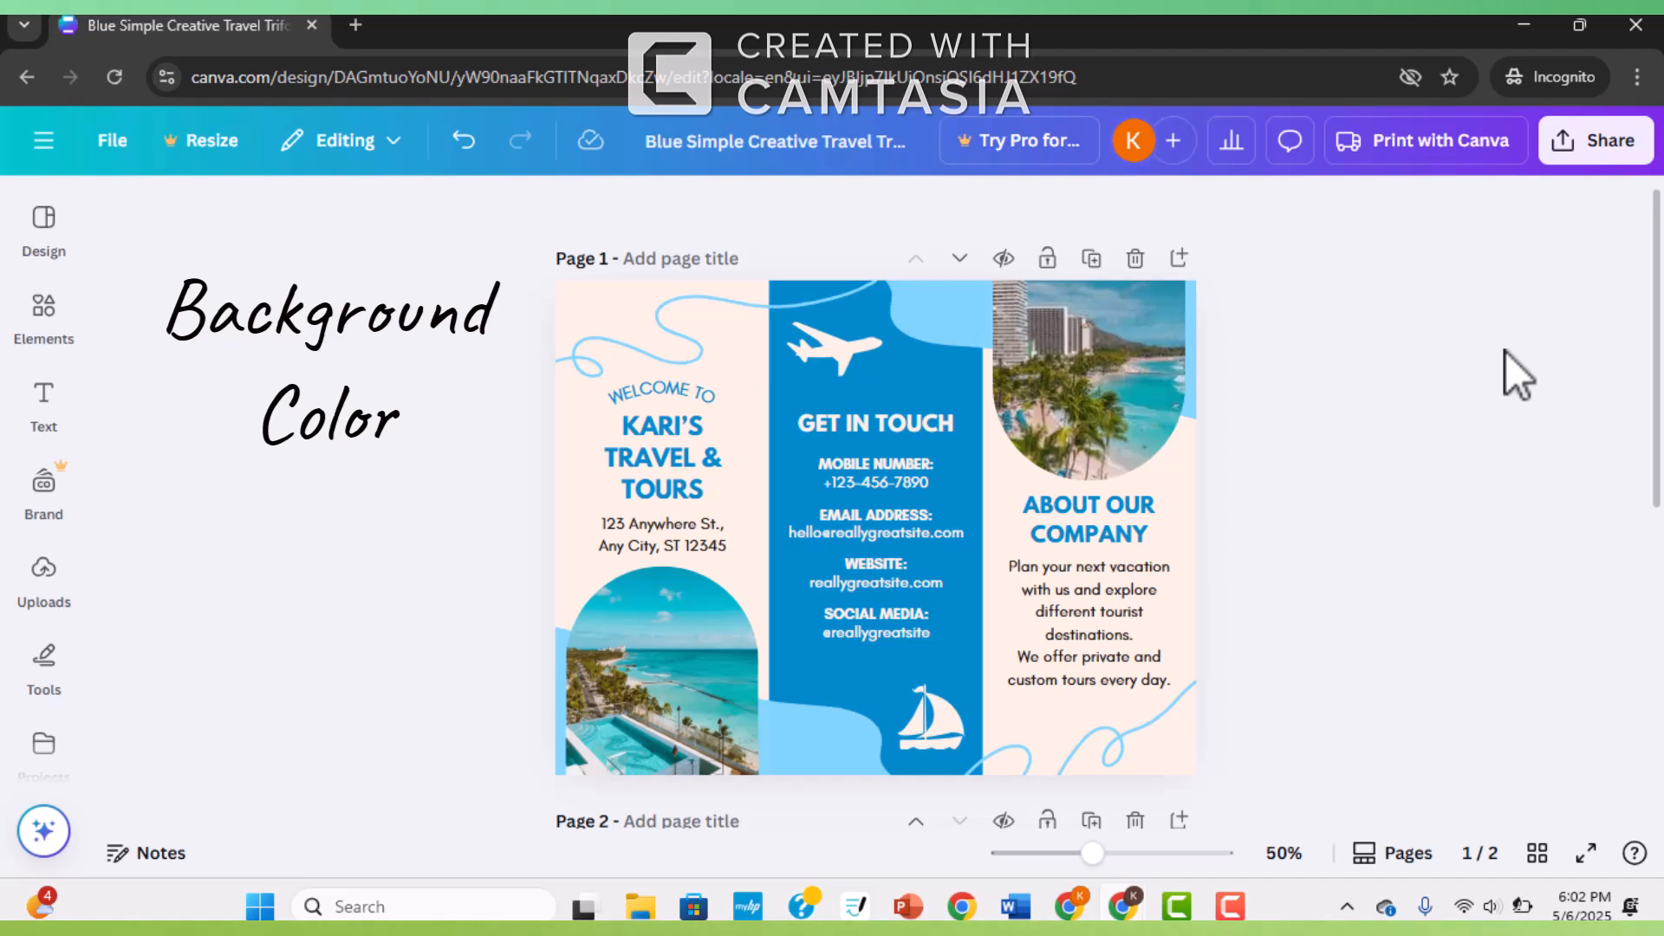
left_click(725, 367)
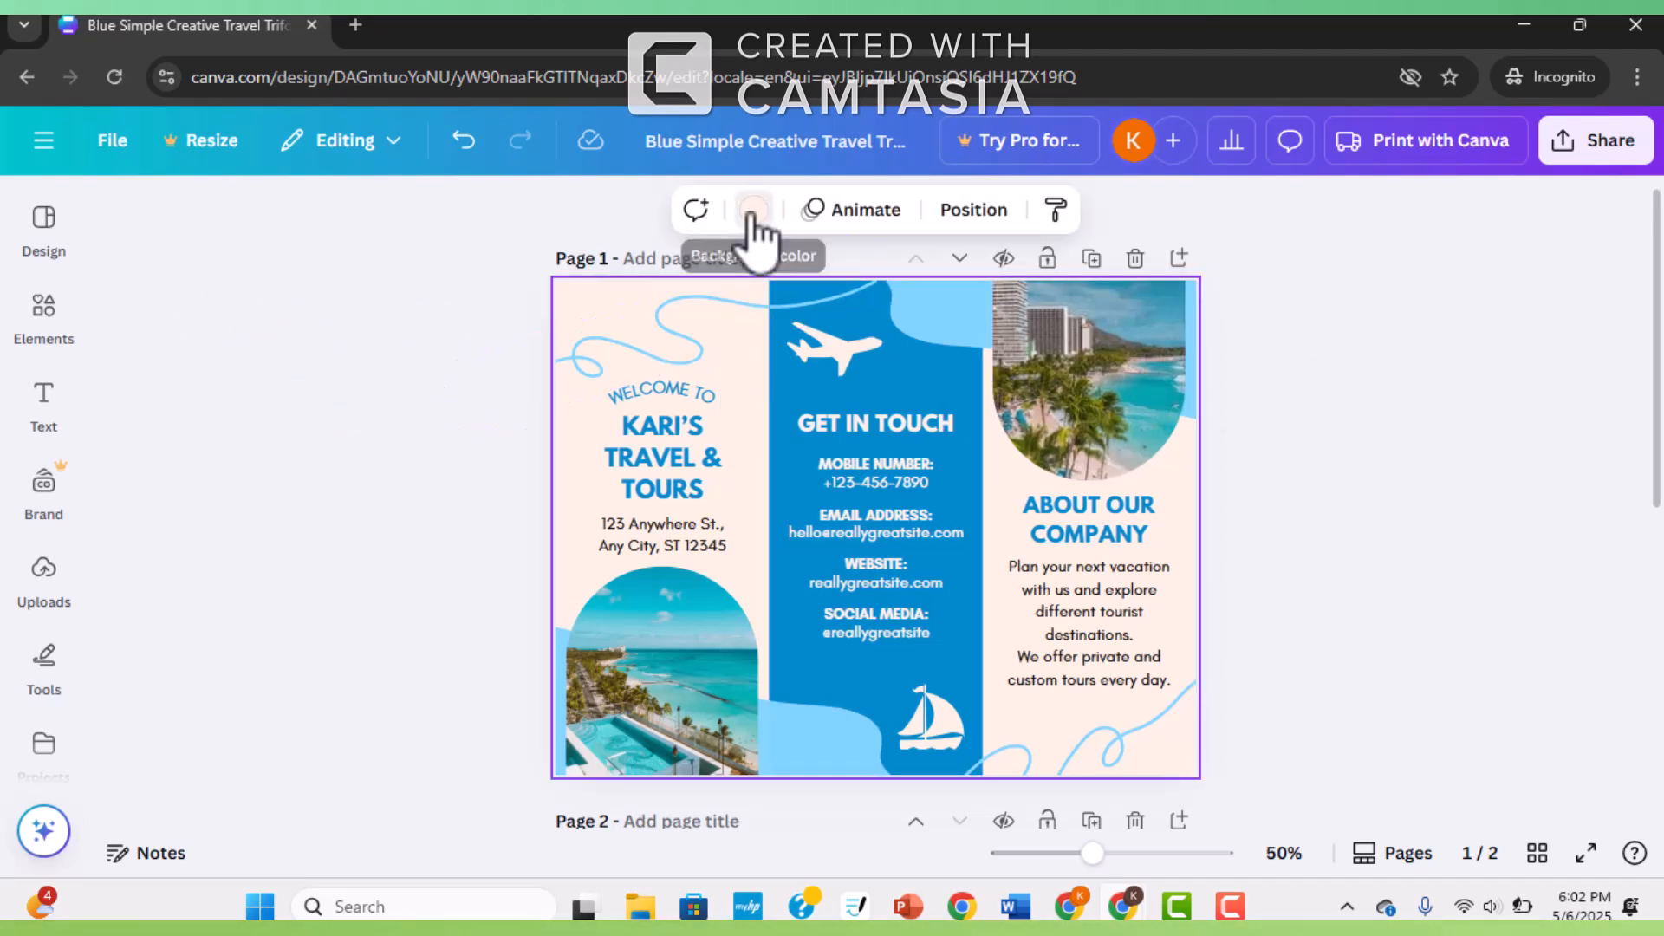
left_click(753, 212)
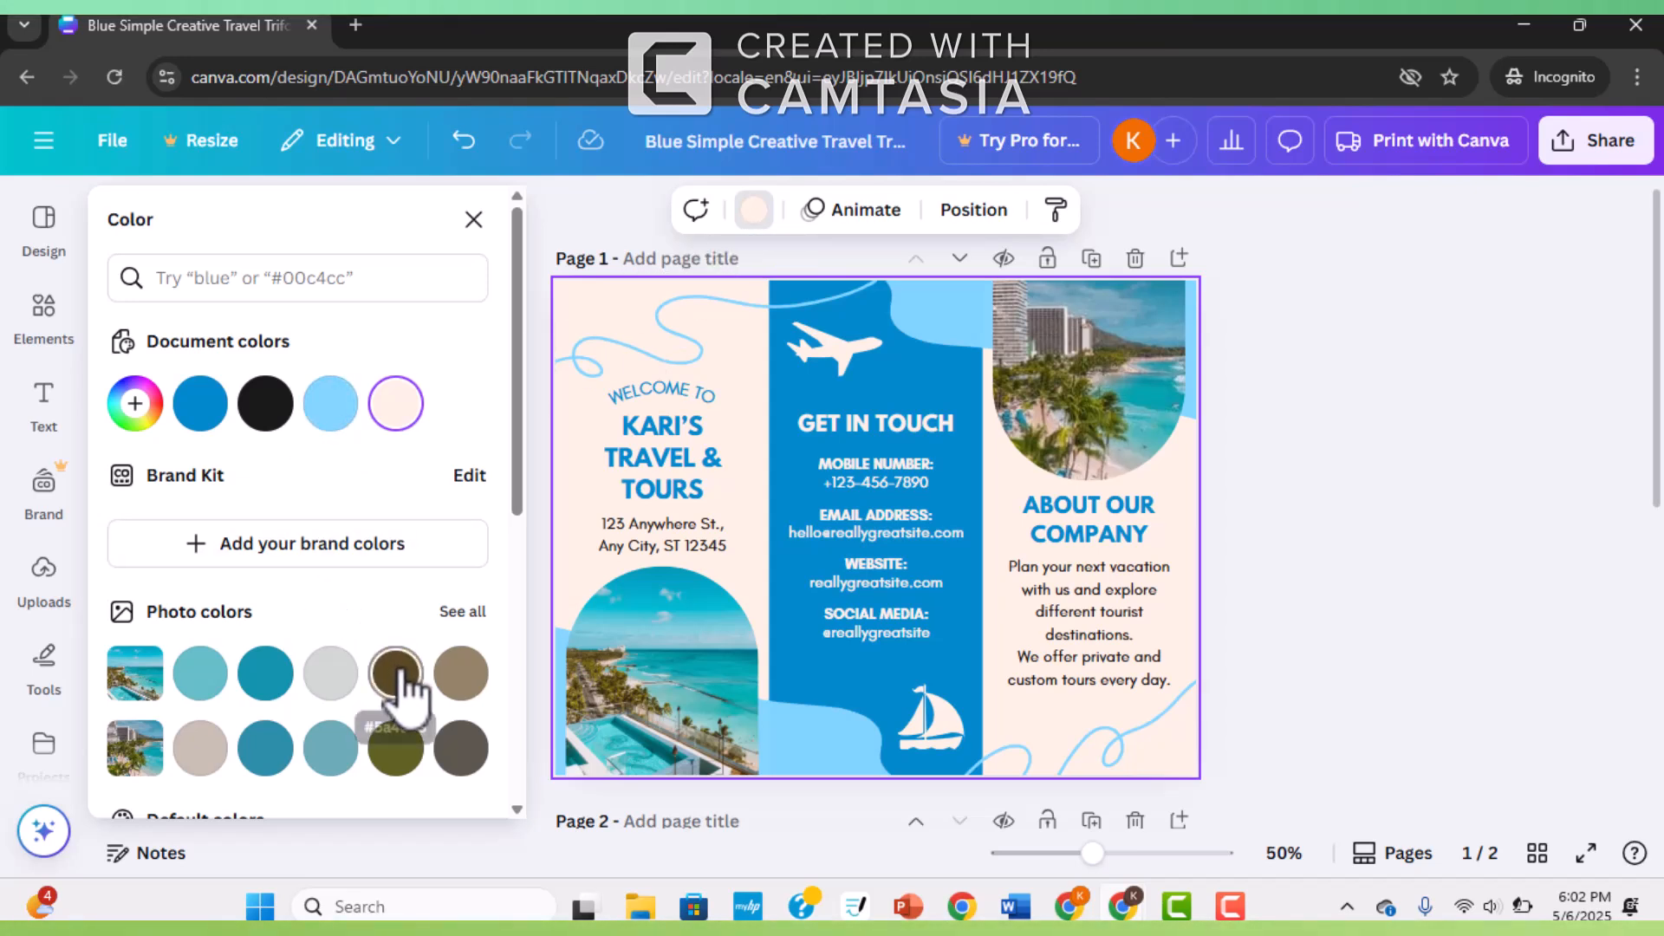
left_click(395, 674)
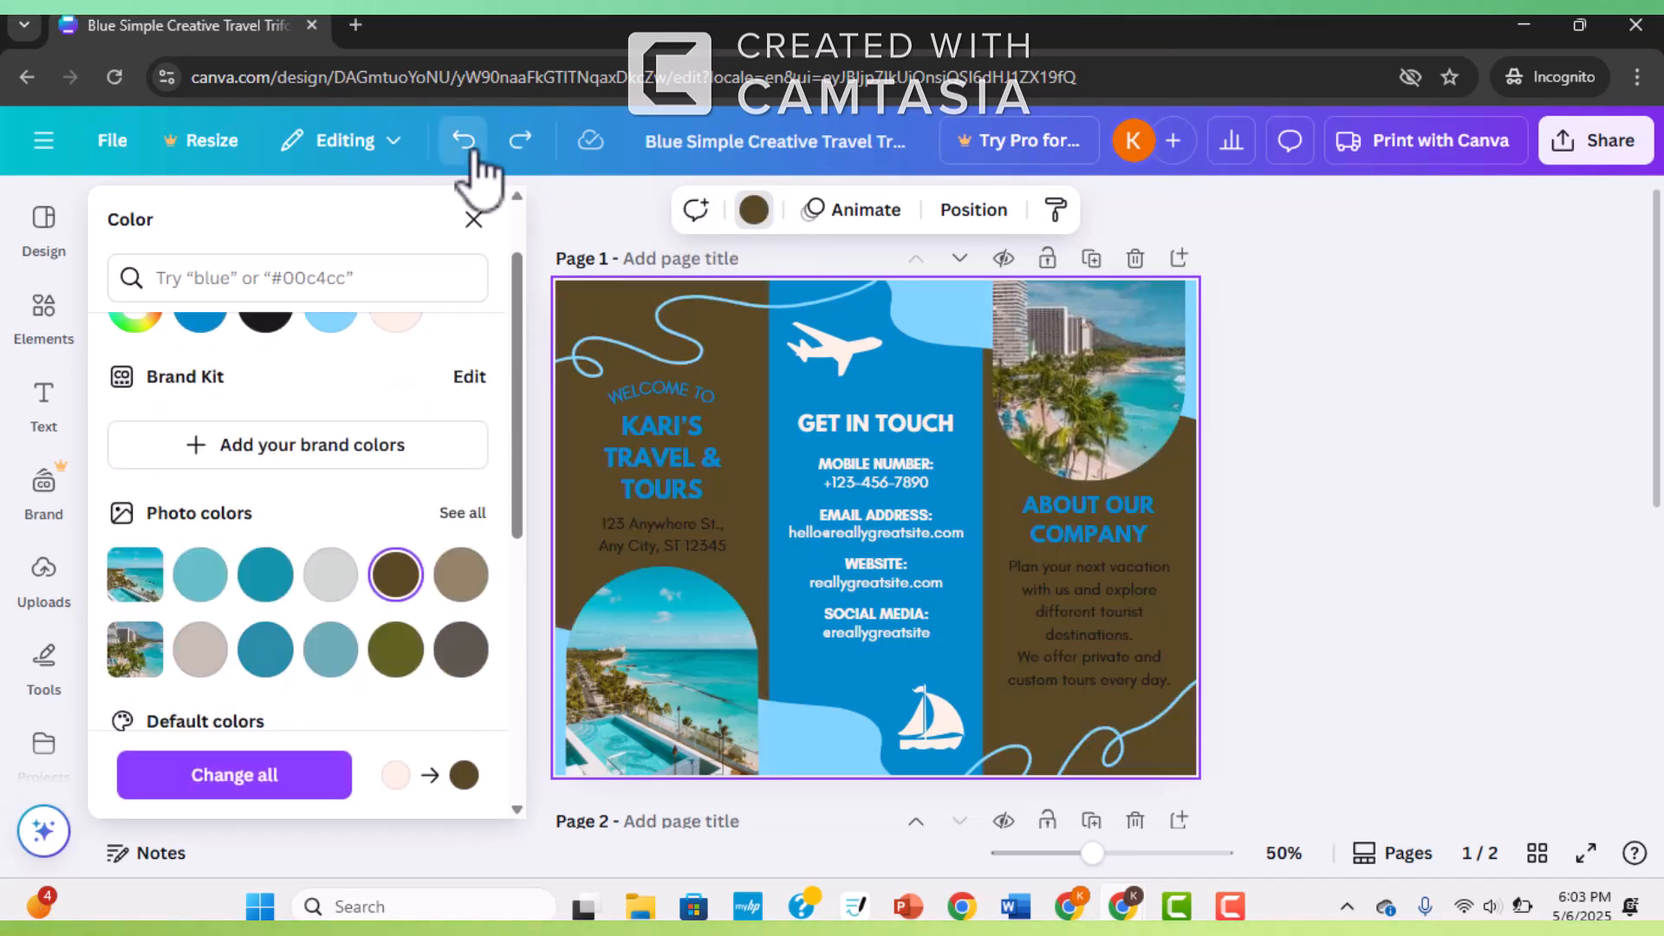
left_click(465, 141)
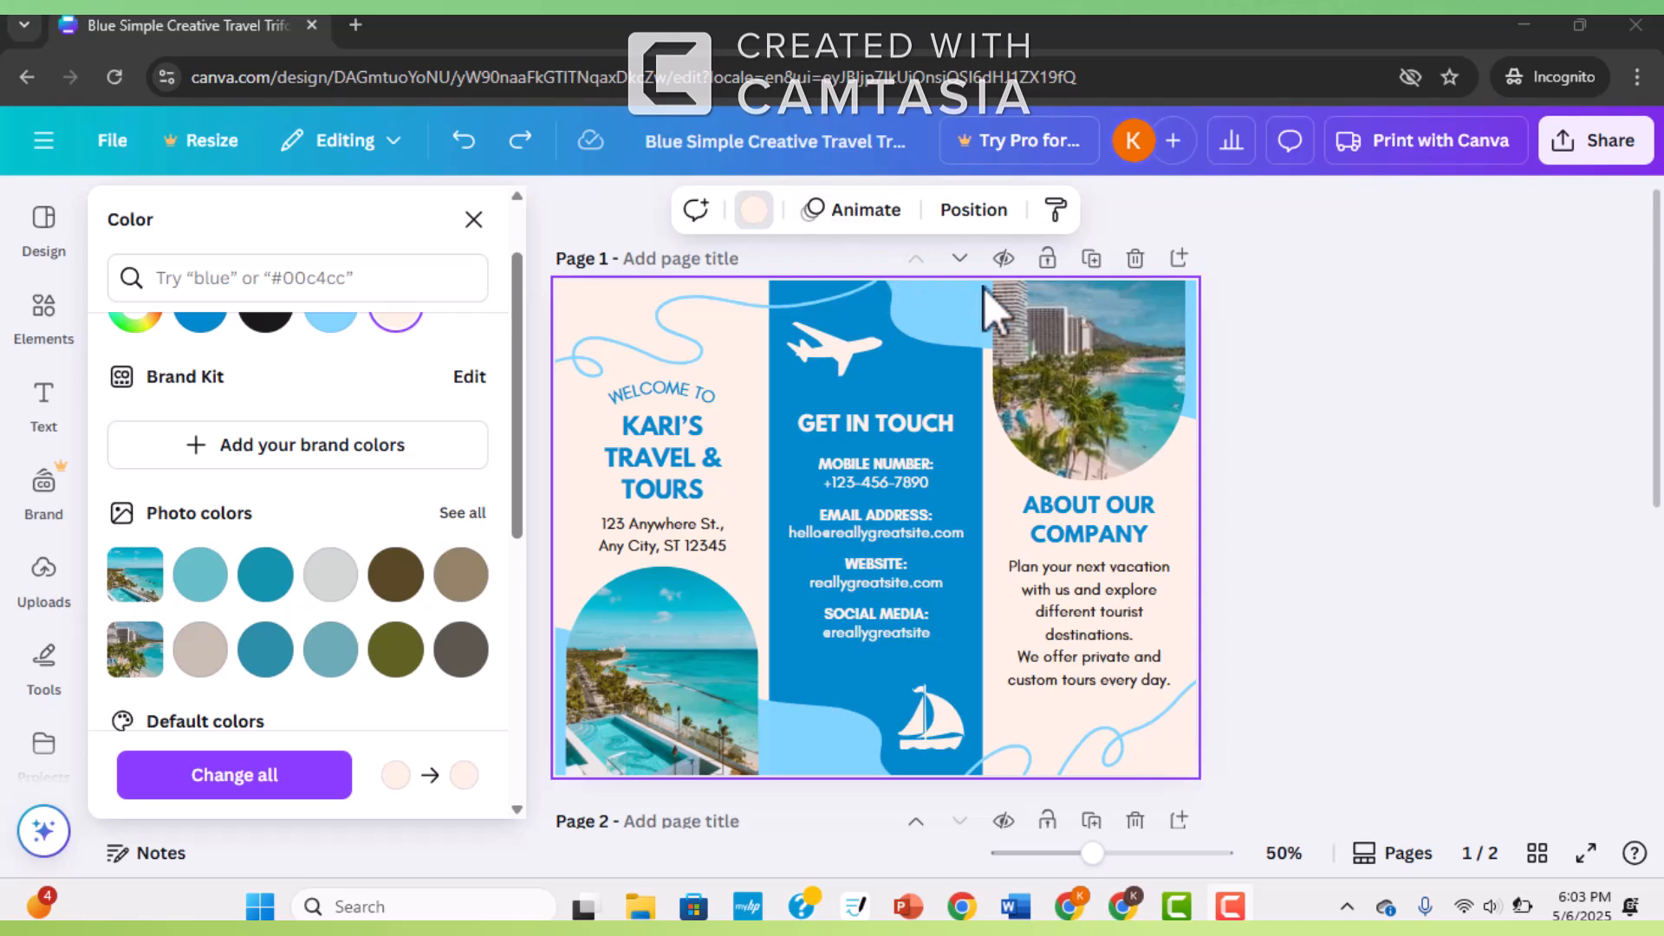
Step: Delete the beach image above the "About Our Company" heading while keeping its frame
left_click(1047, 309)
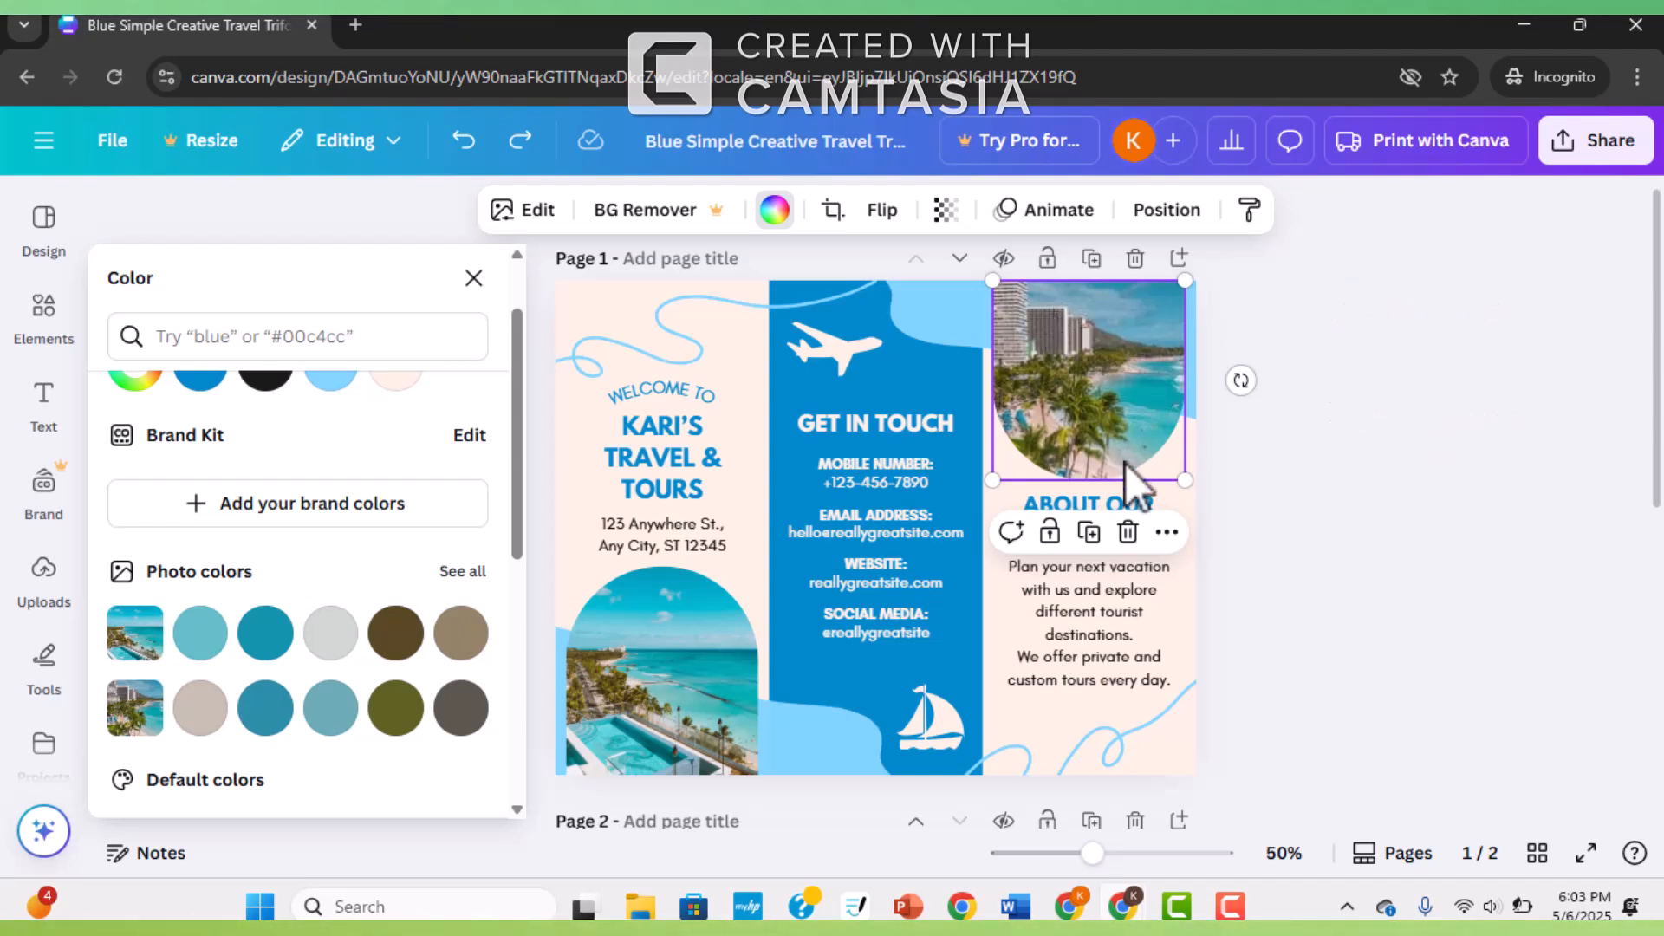
left_click(1127, 532)
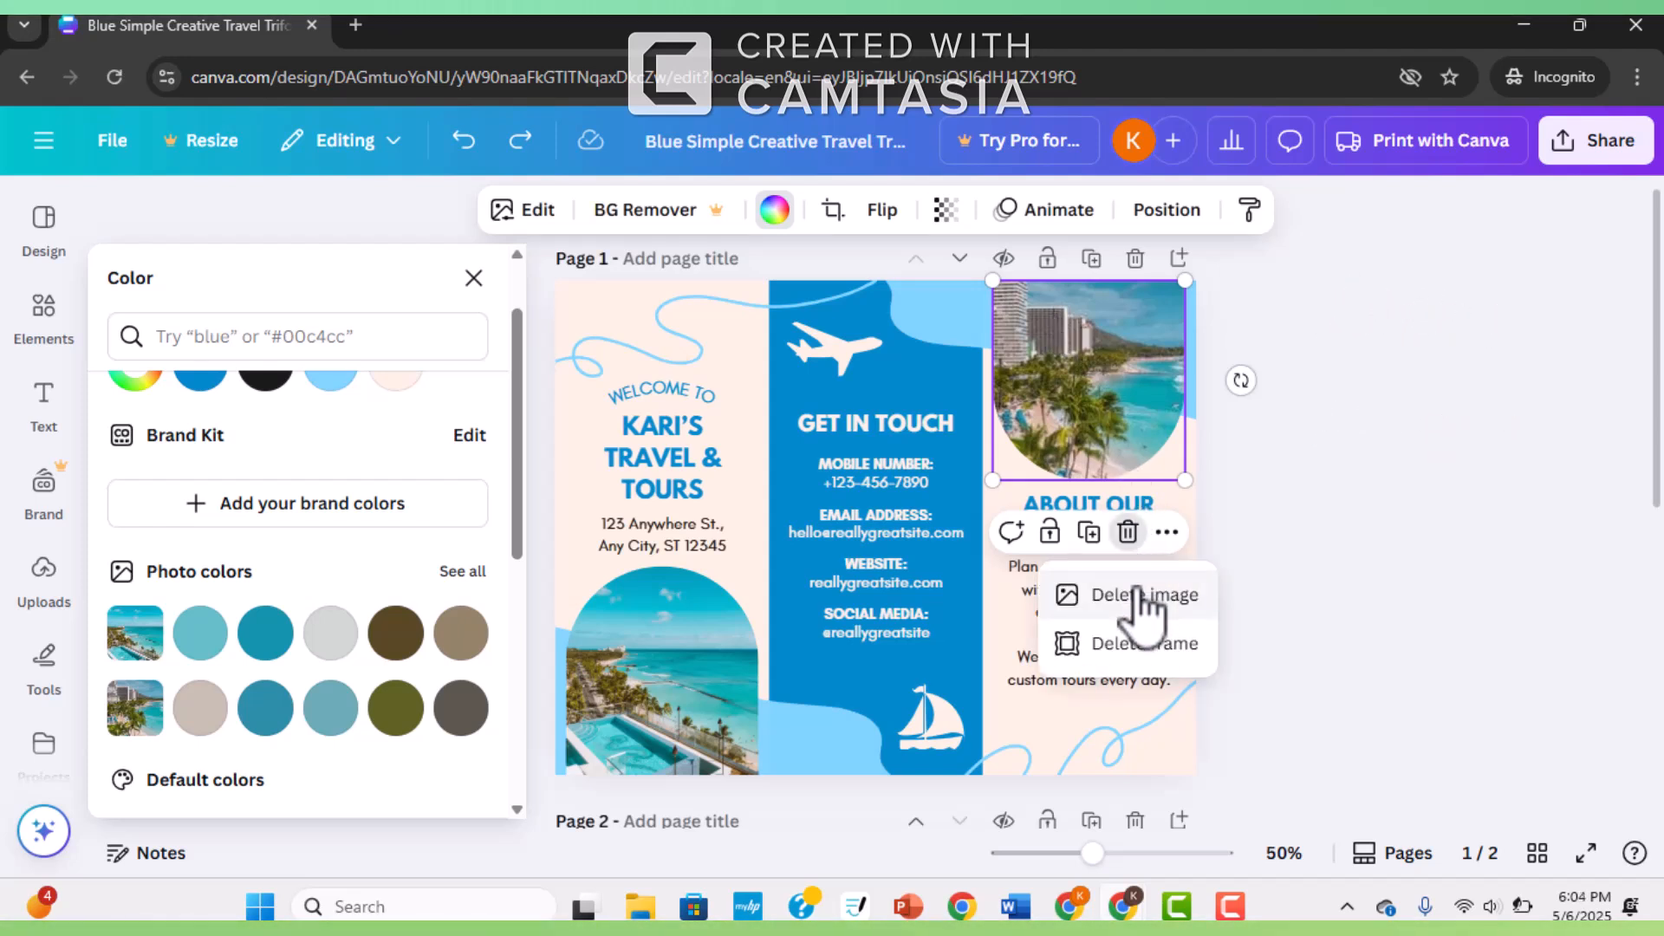
left_click(1142, 598)
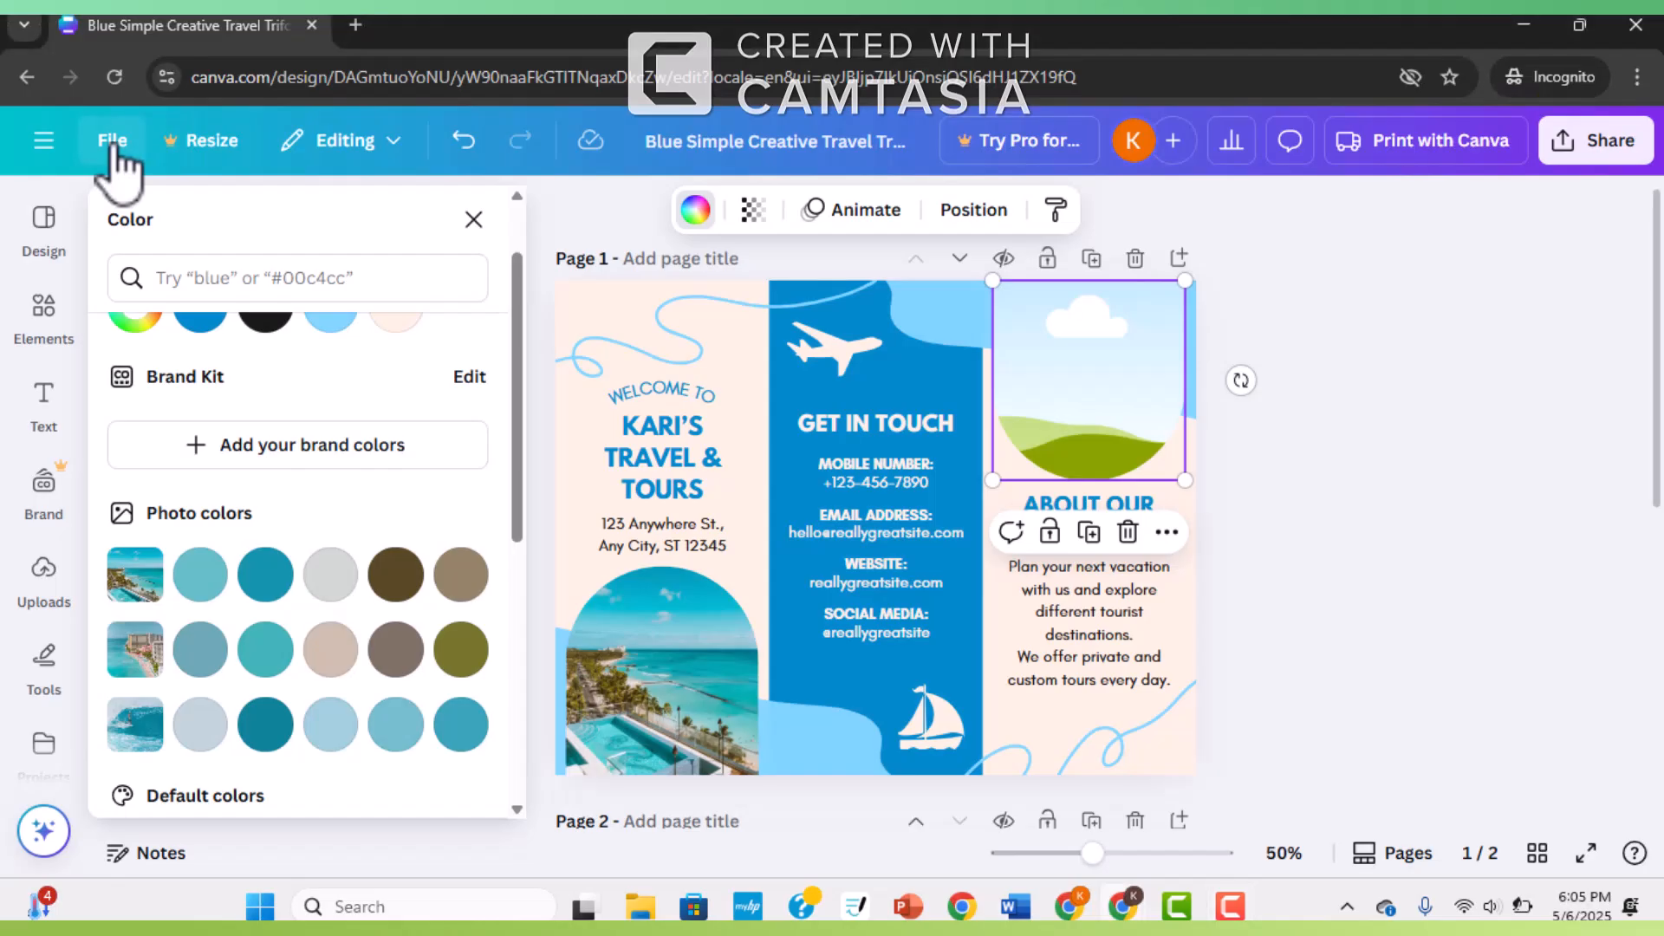
left_click(112, 141)
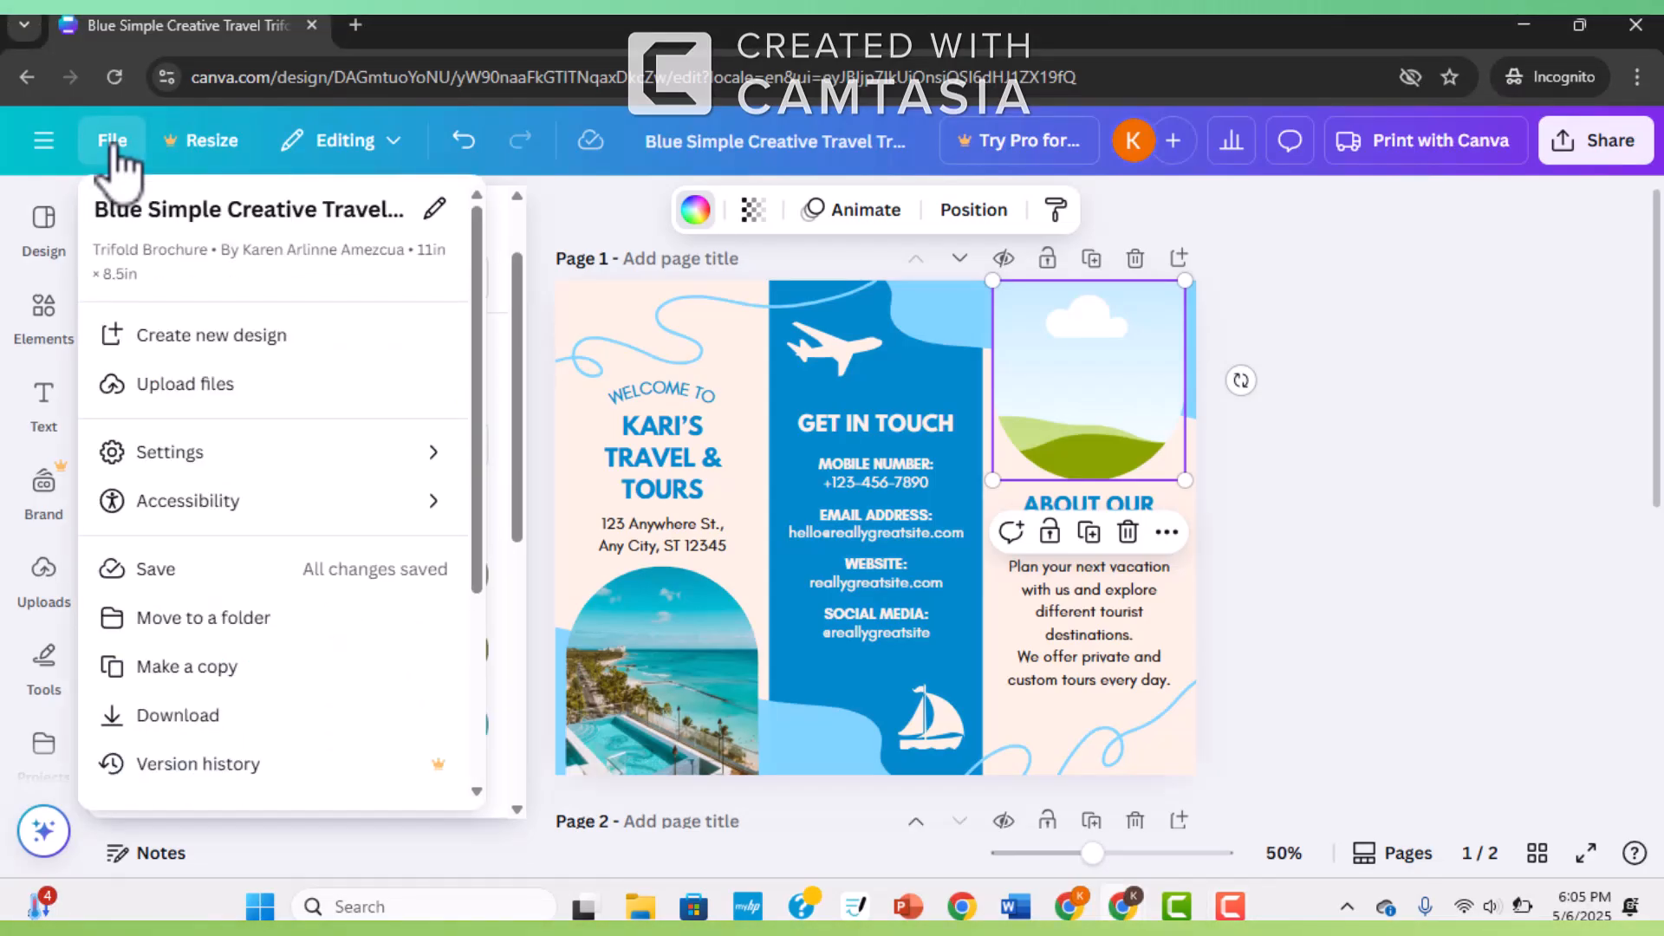
left_click(184, 384)
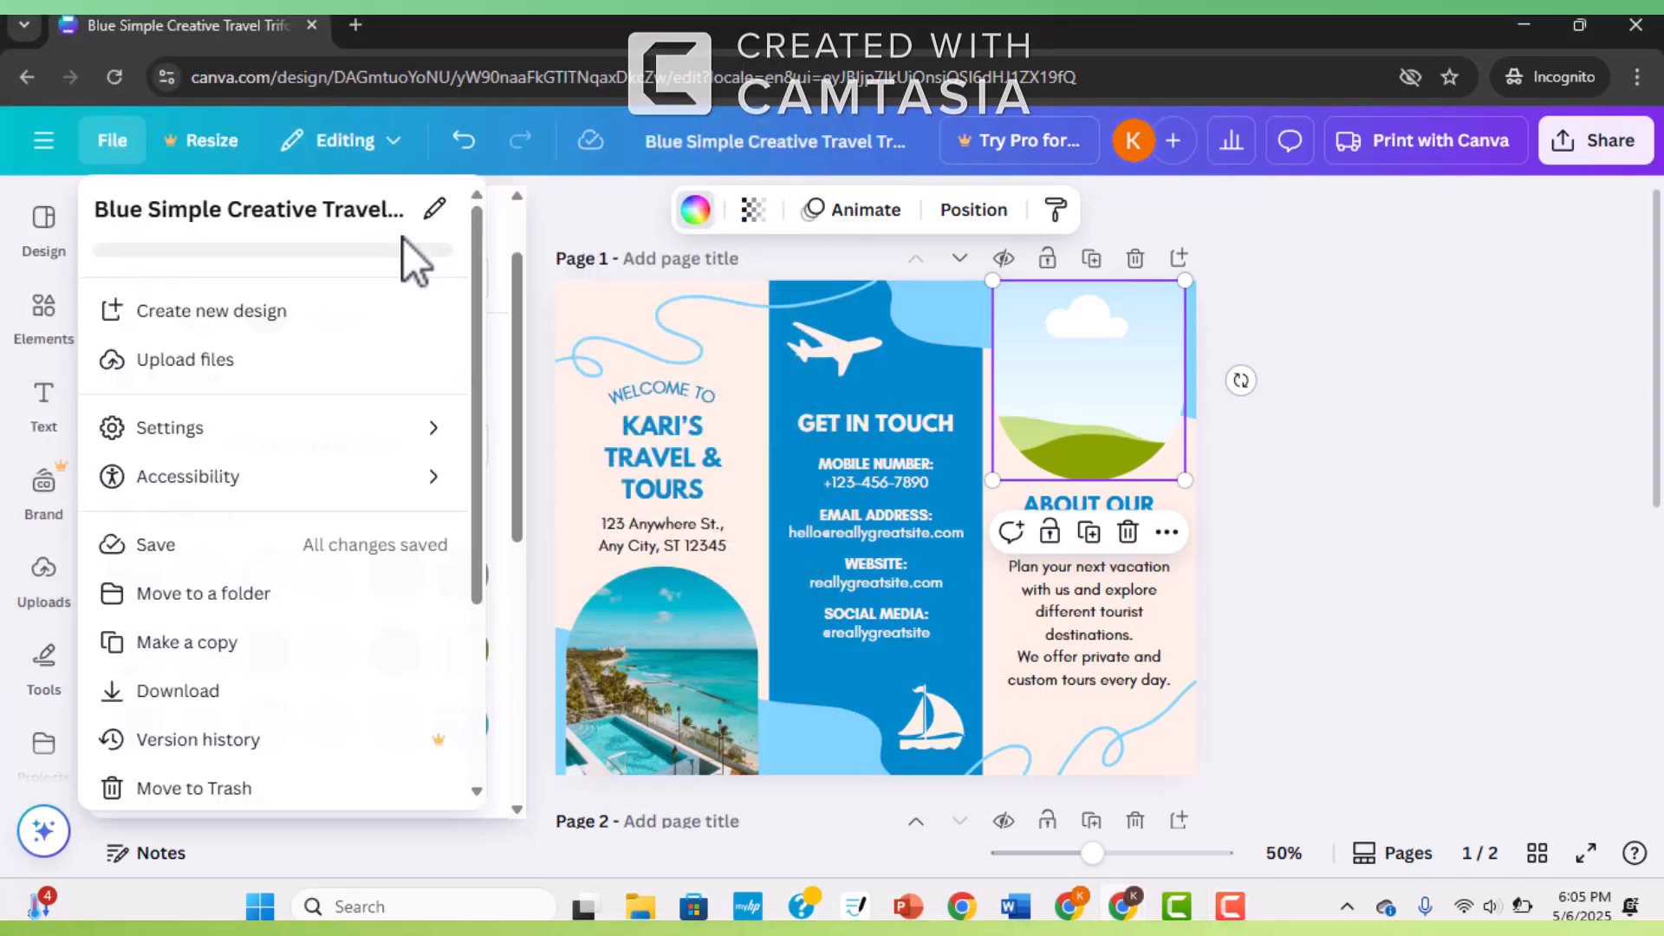
key("Escape")
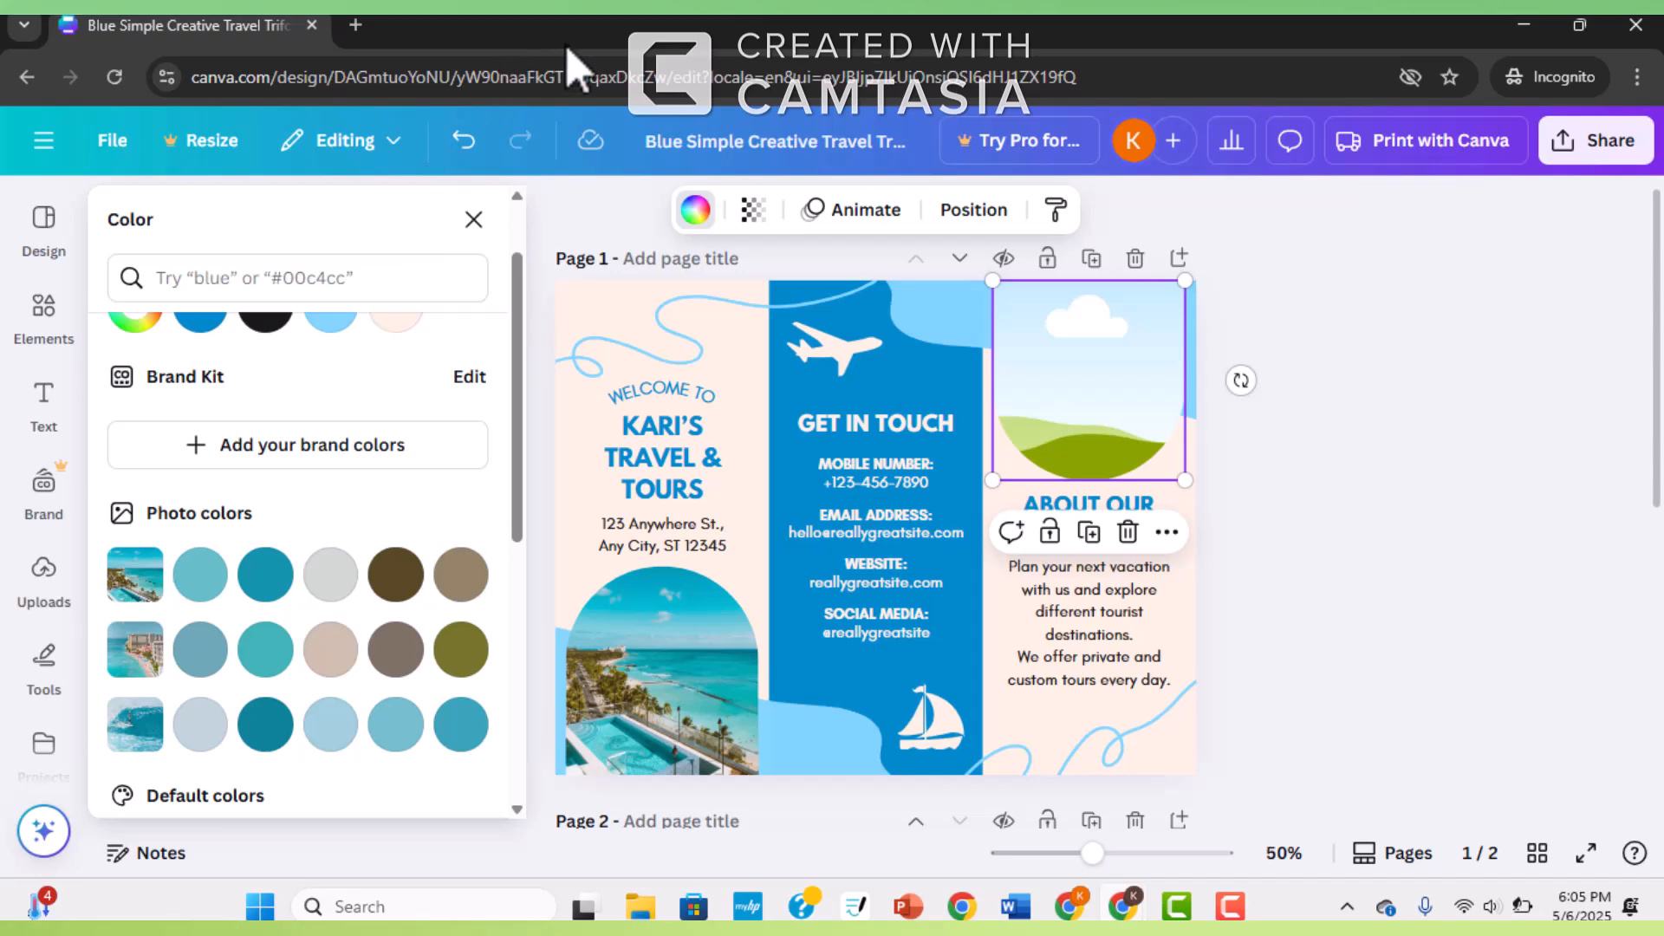
left_click(111, 140)
Step: Place the uploaded photo of the smiling woman into the empty frame above the "About Our Company" heading
left_click(48, 585)
left_click(164, 653)
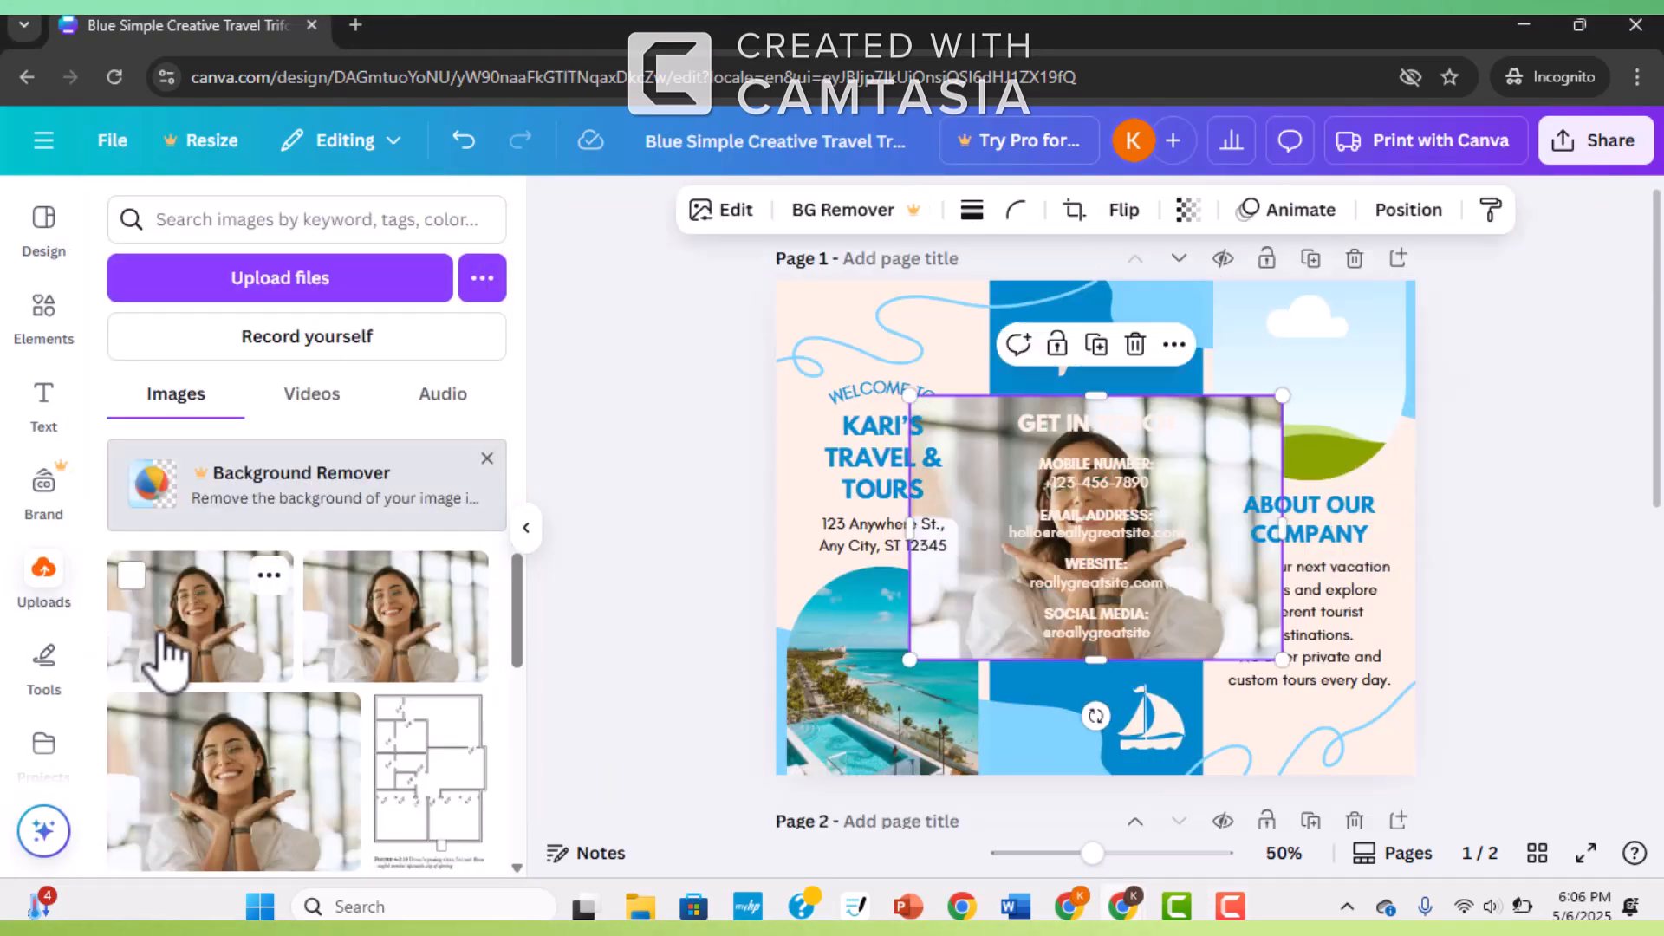
left_click_drag(1224, 452, 1354, 337)
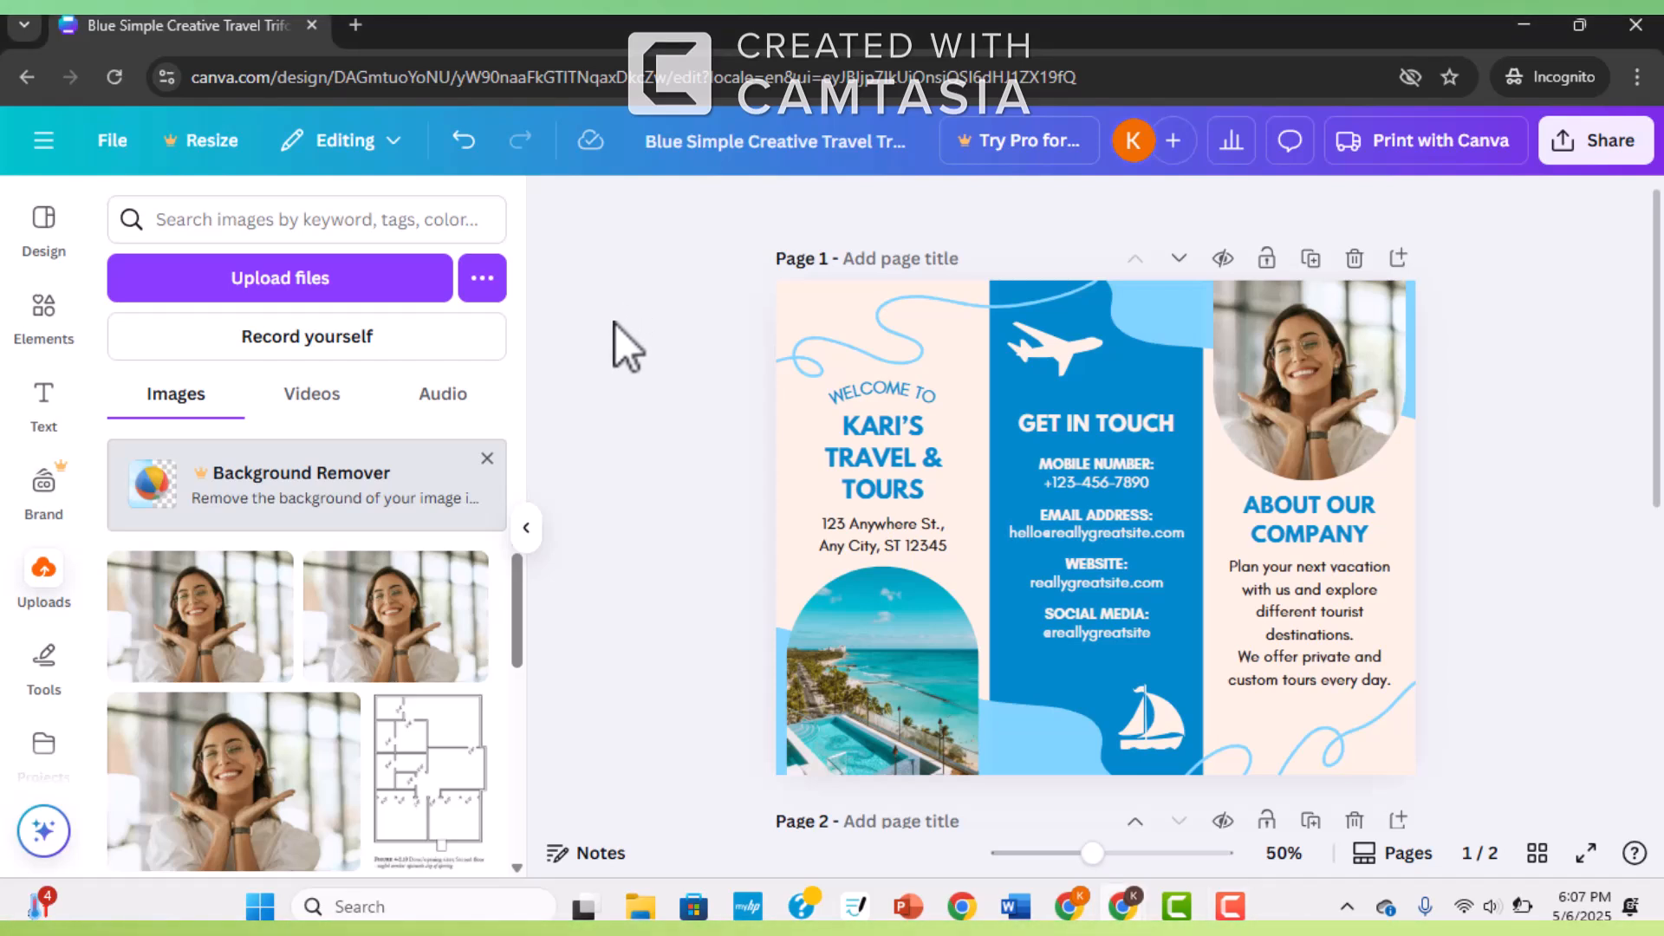
Step: Look through the available design elements, drawing tools and Canva apps for the brochure
left_click(48, 313)
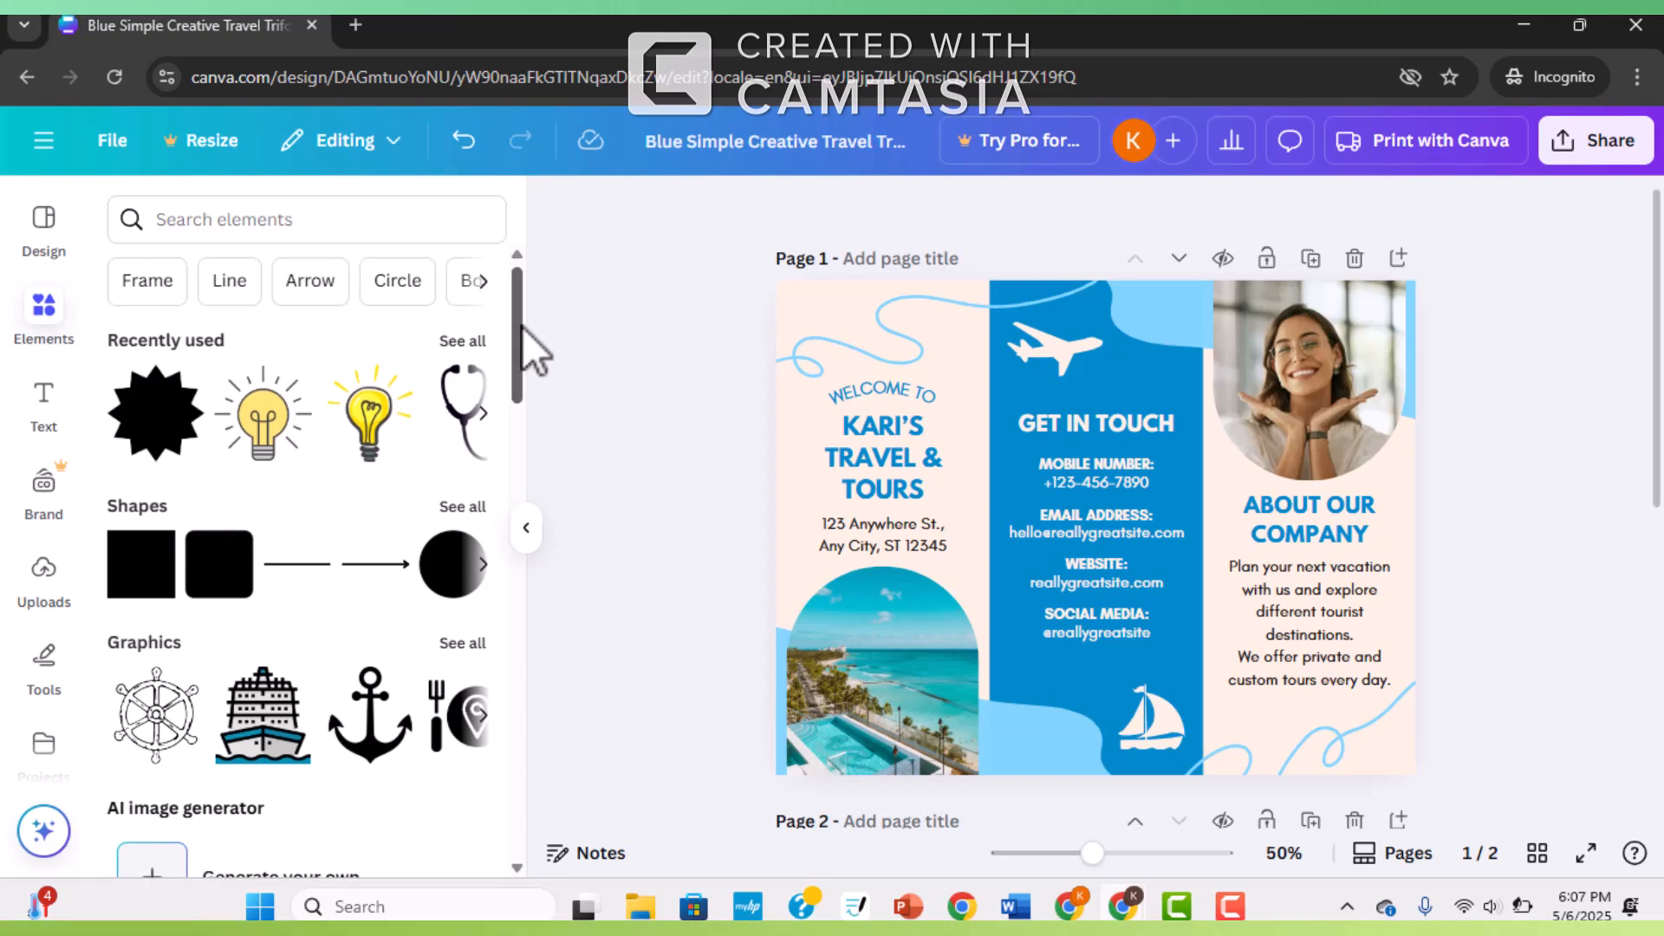
left_click_drag(521, 322, 520, 378)
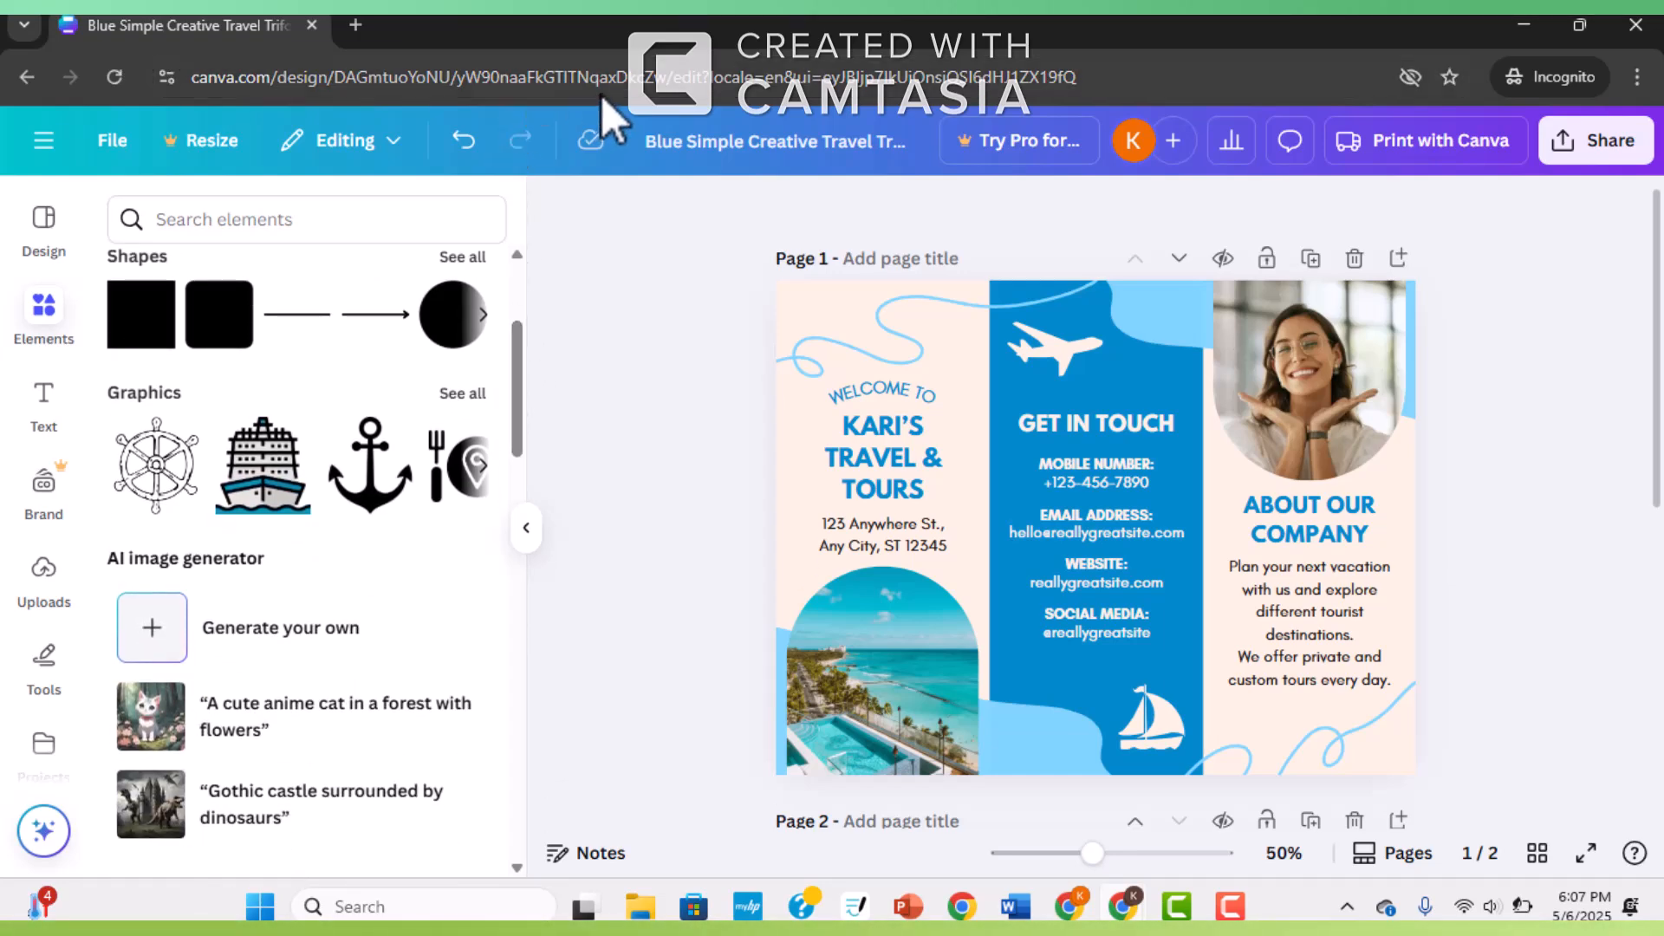
left_click(64, 676)
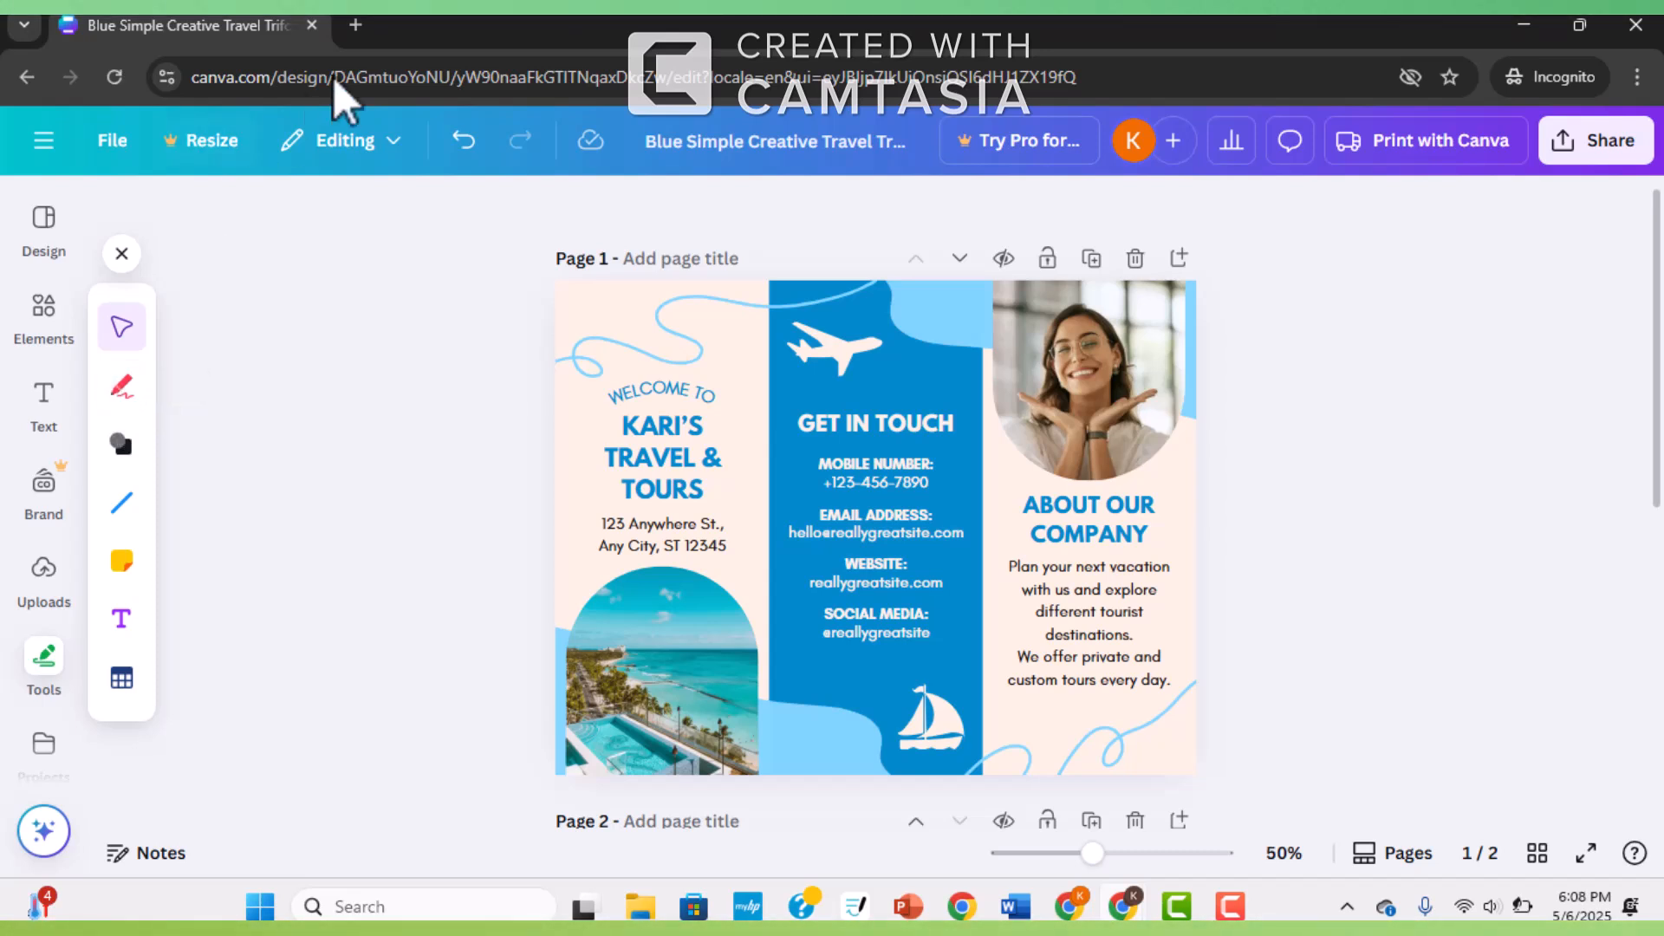
left_click(133, 290)
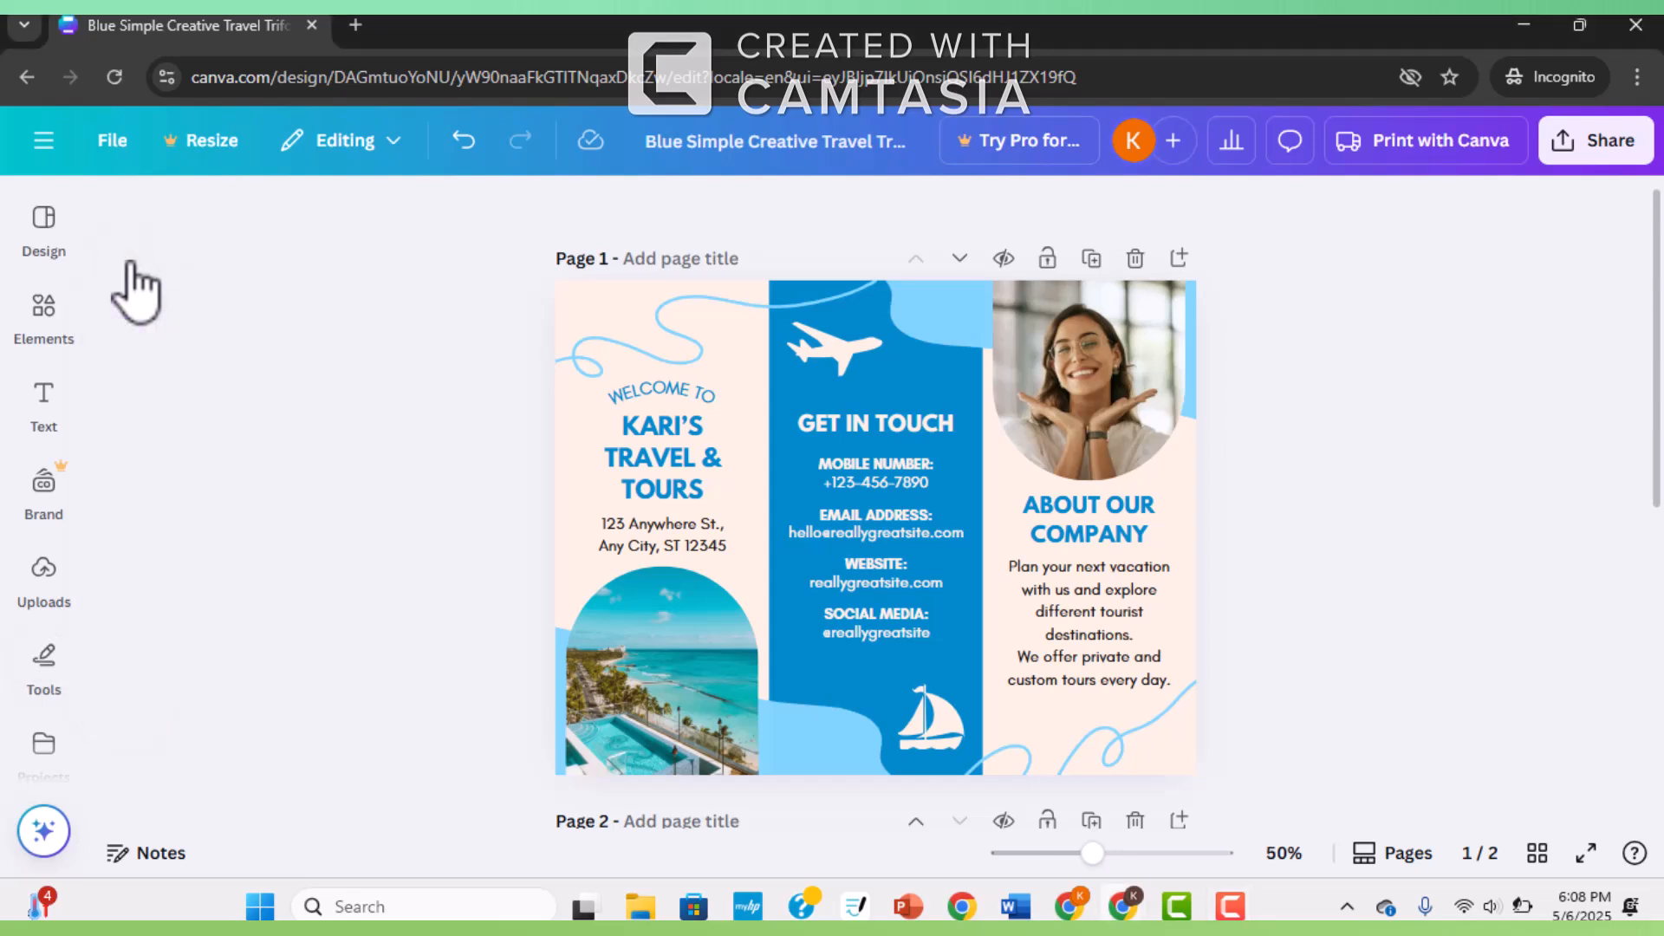
left_click(81, 348)
scroll(81, 362, "down", 3)
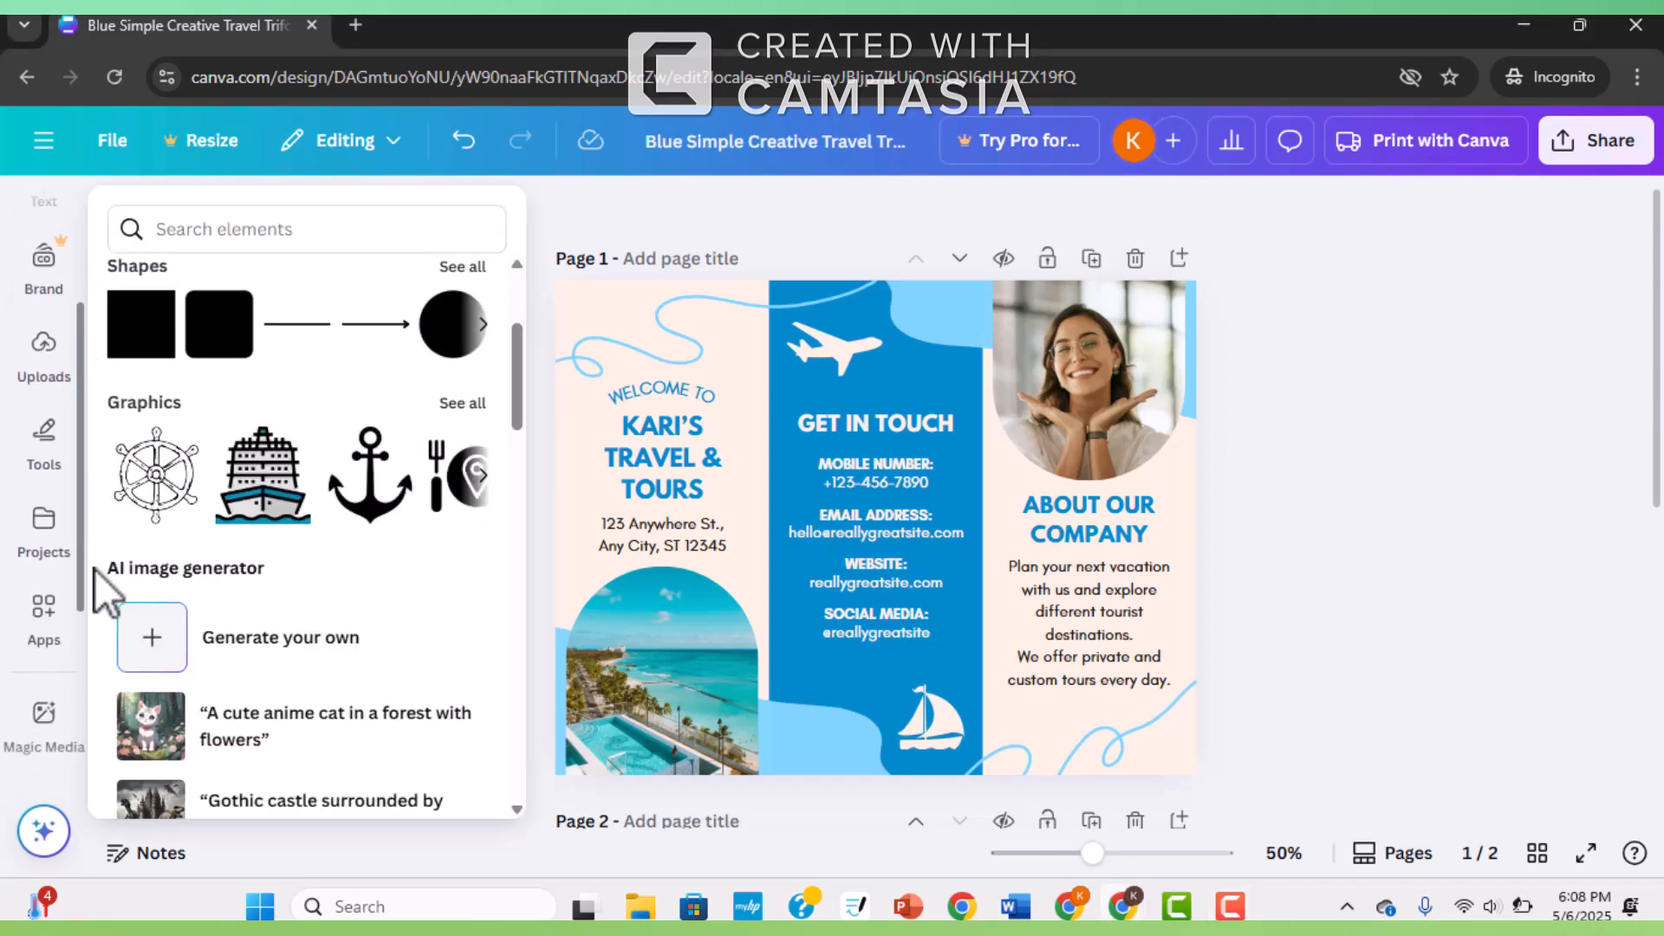
left_click(56, 607)
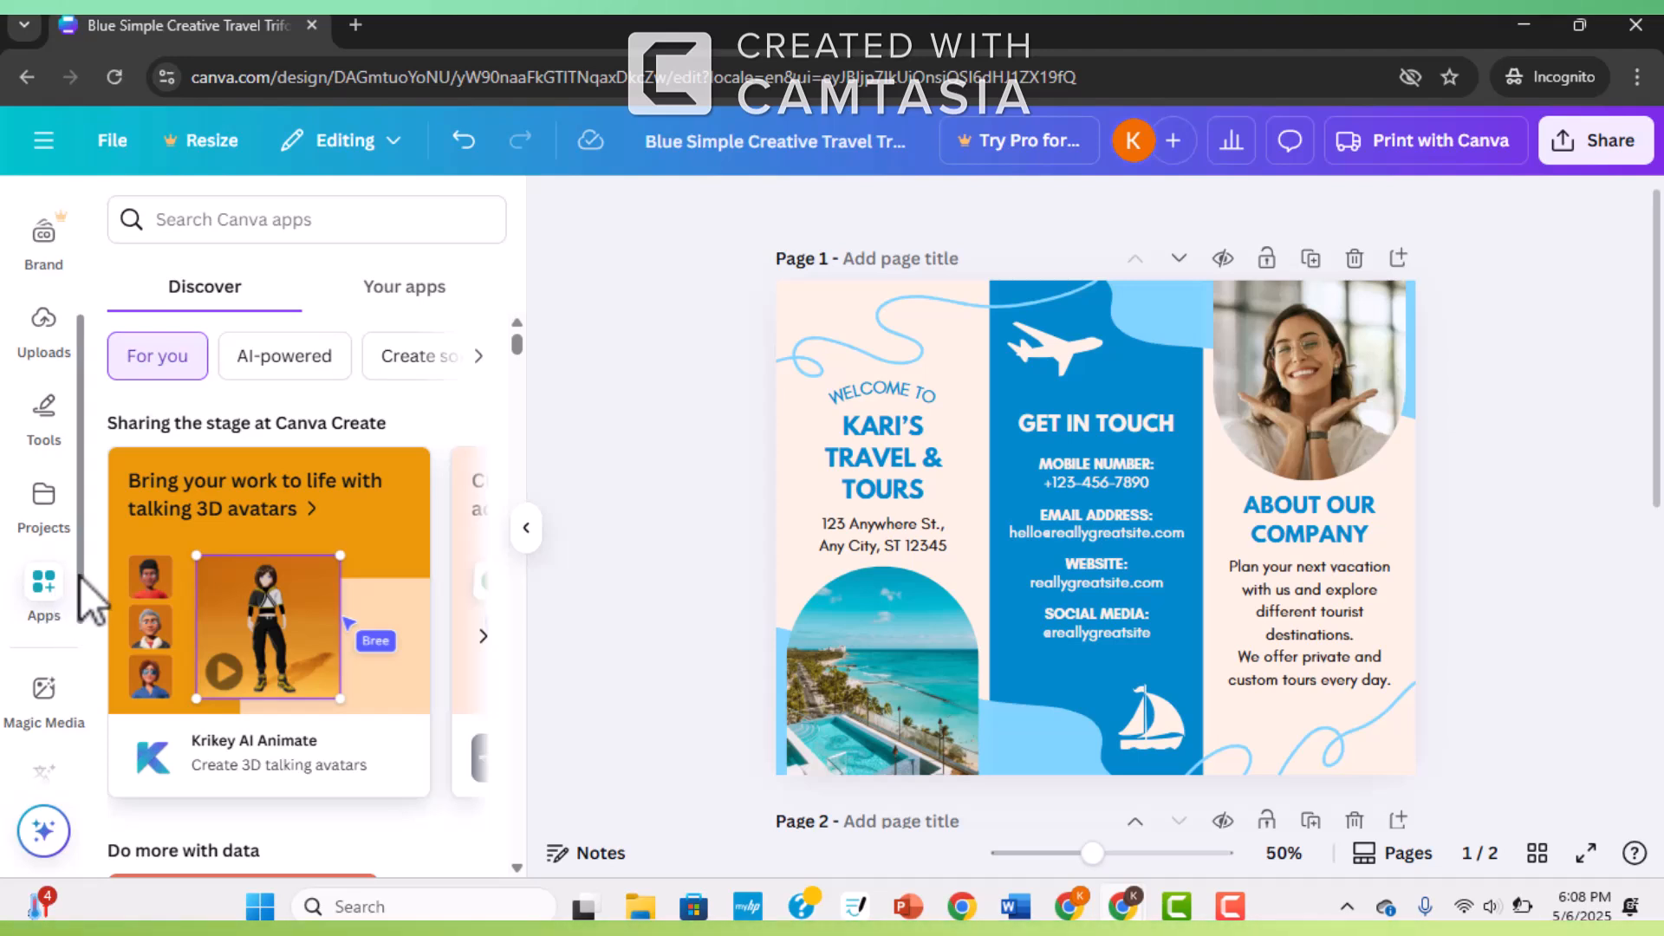
scroll(83, 624, "down", 3)
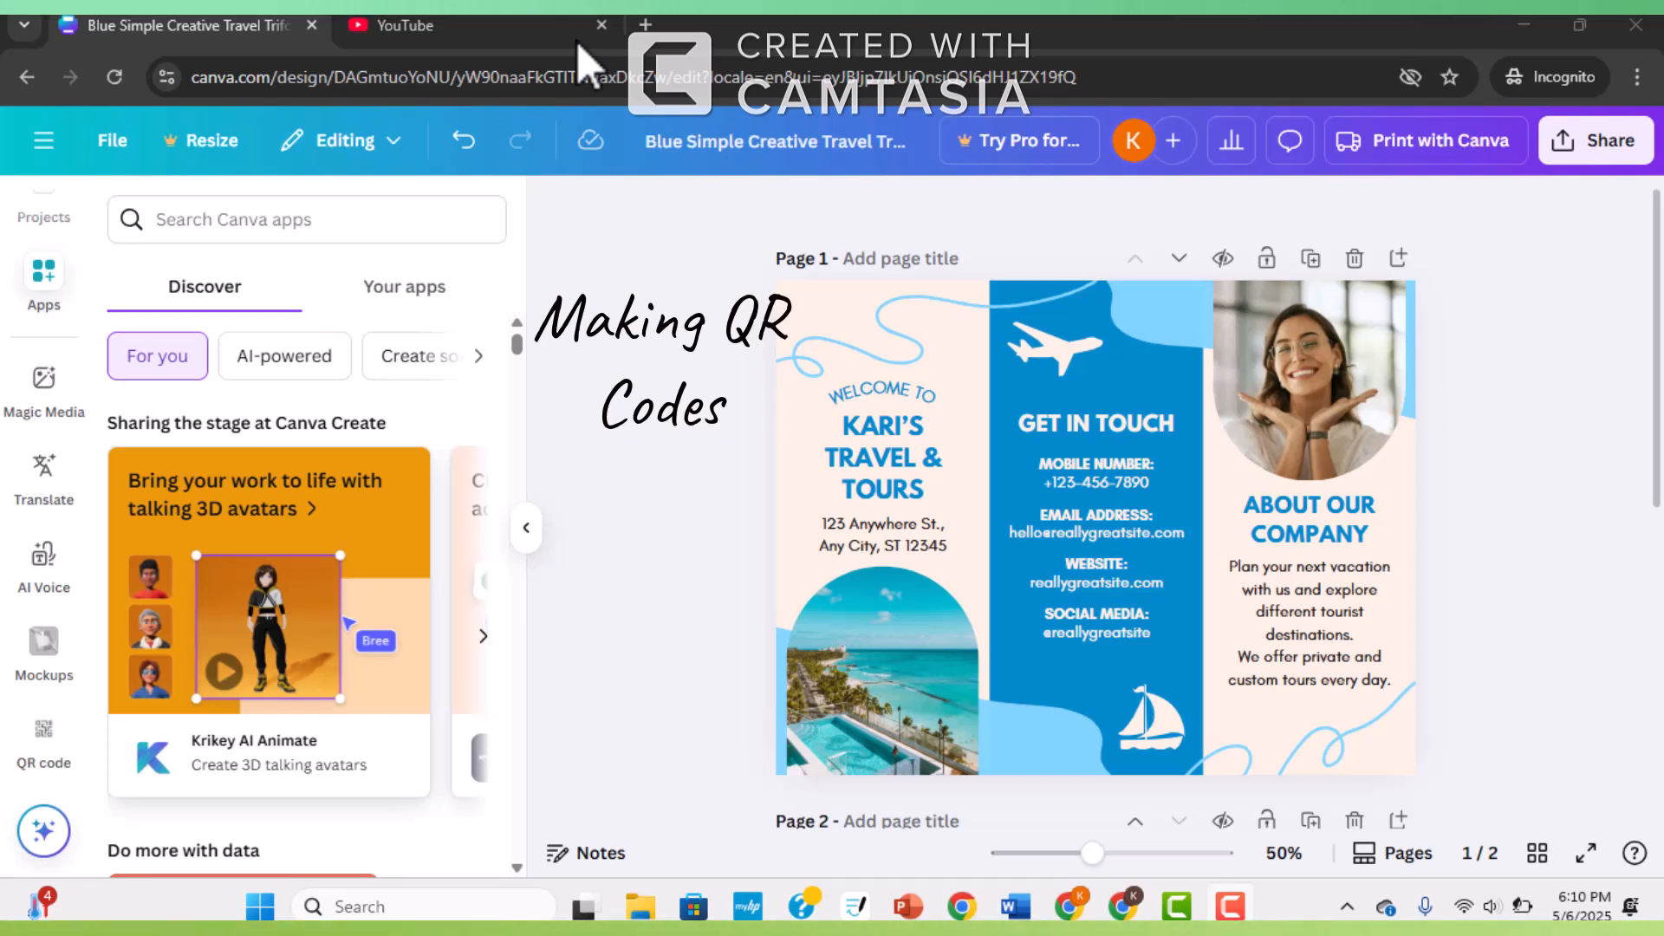
left_click(73, 726)
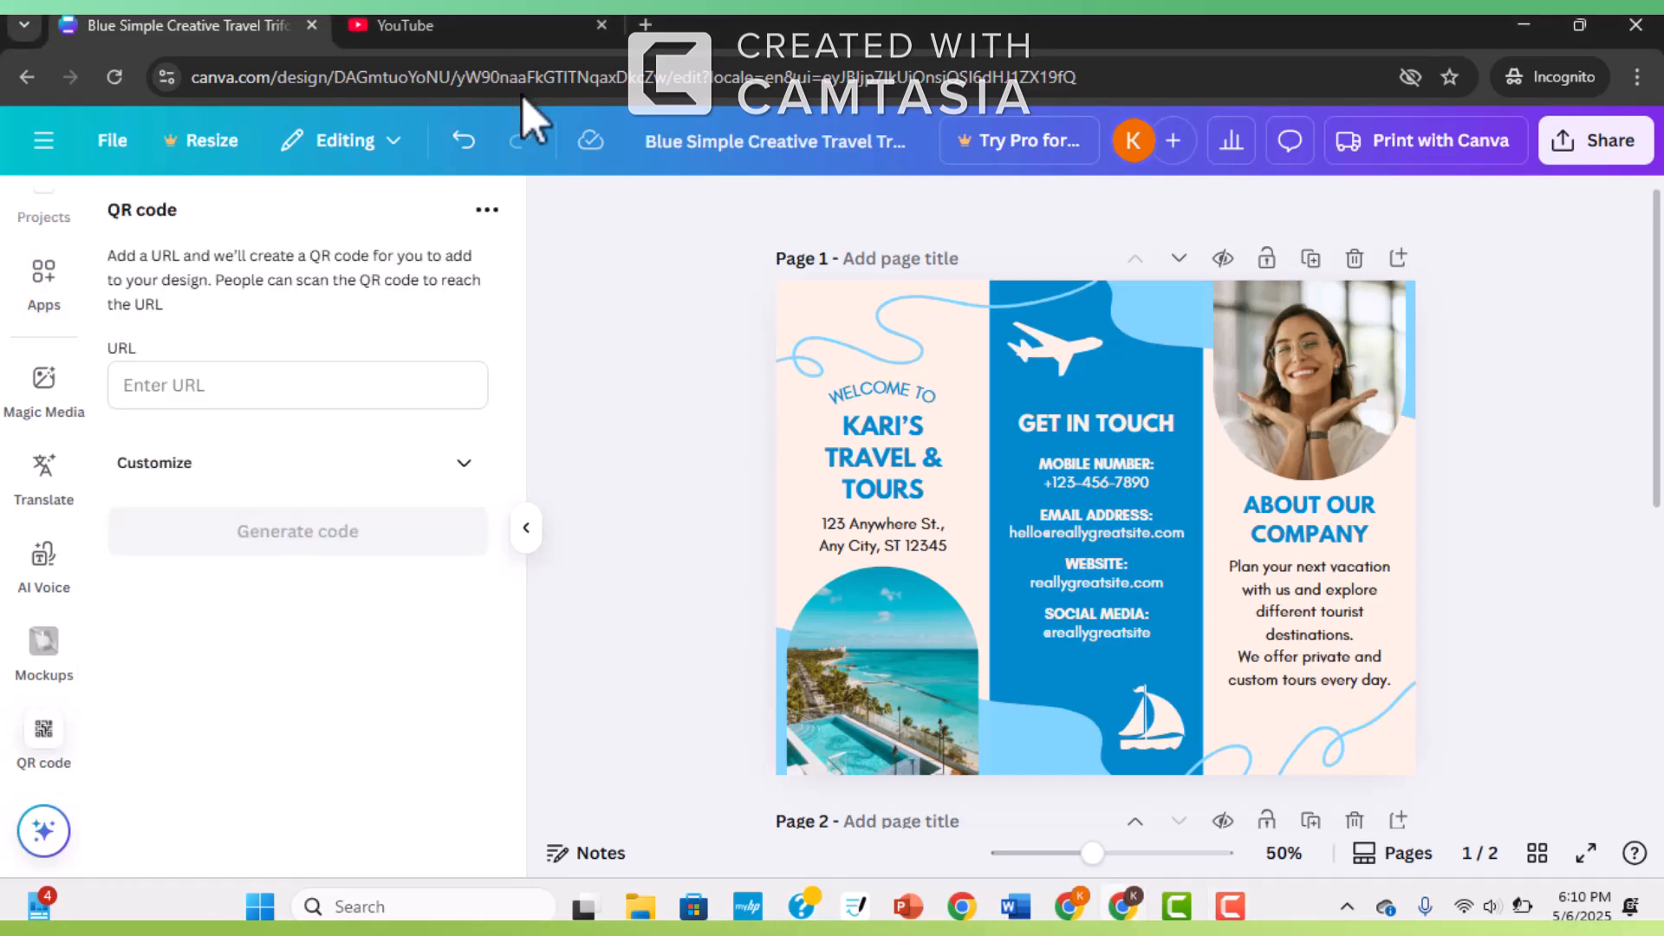
left_click(419, 26)
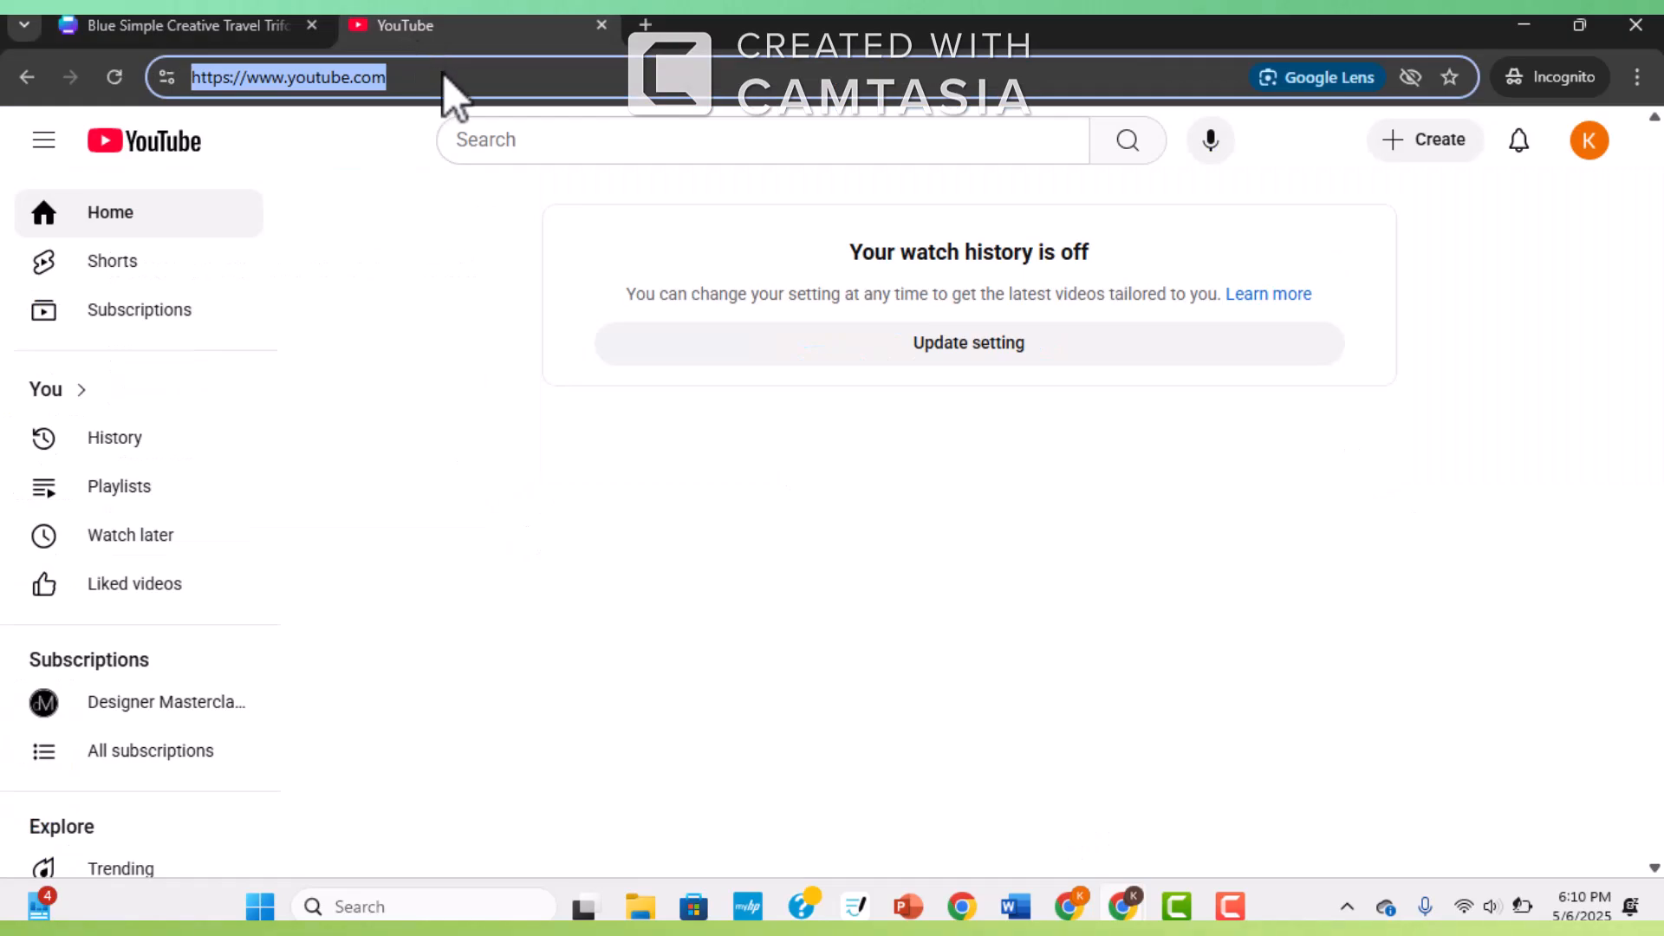
left_click(743, 78)
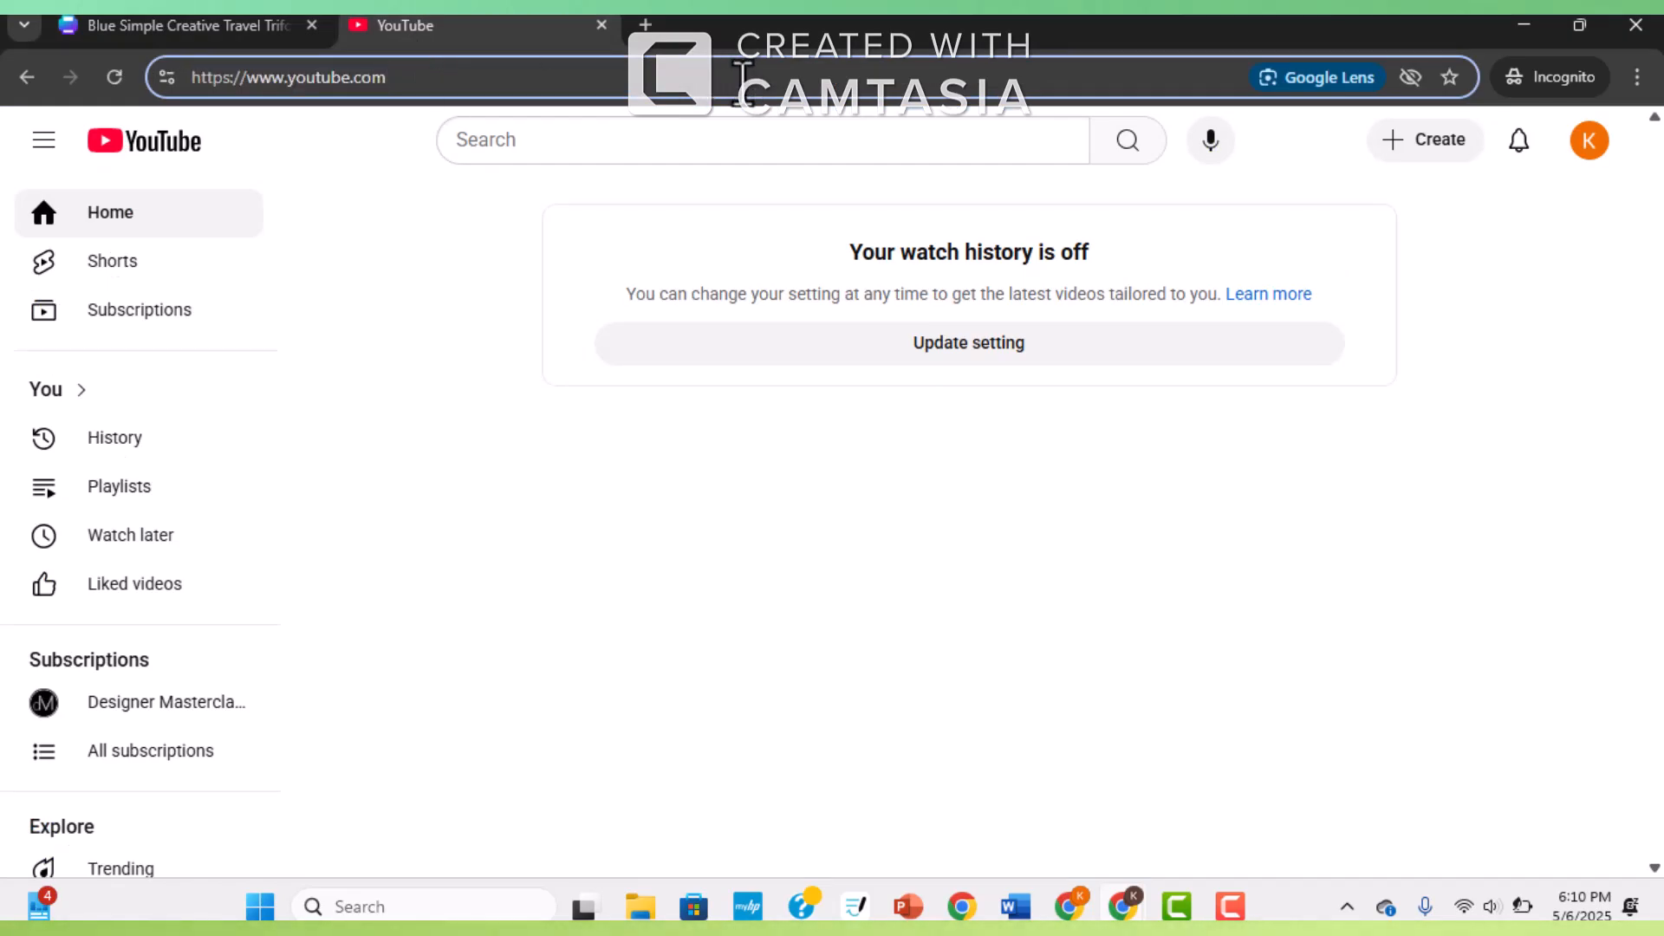
right_click(742, 78)
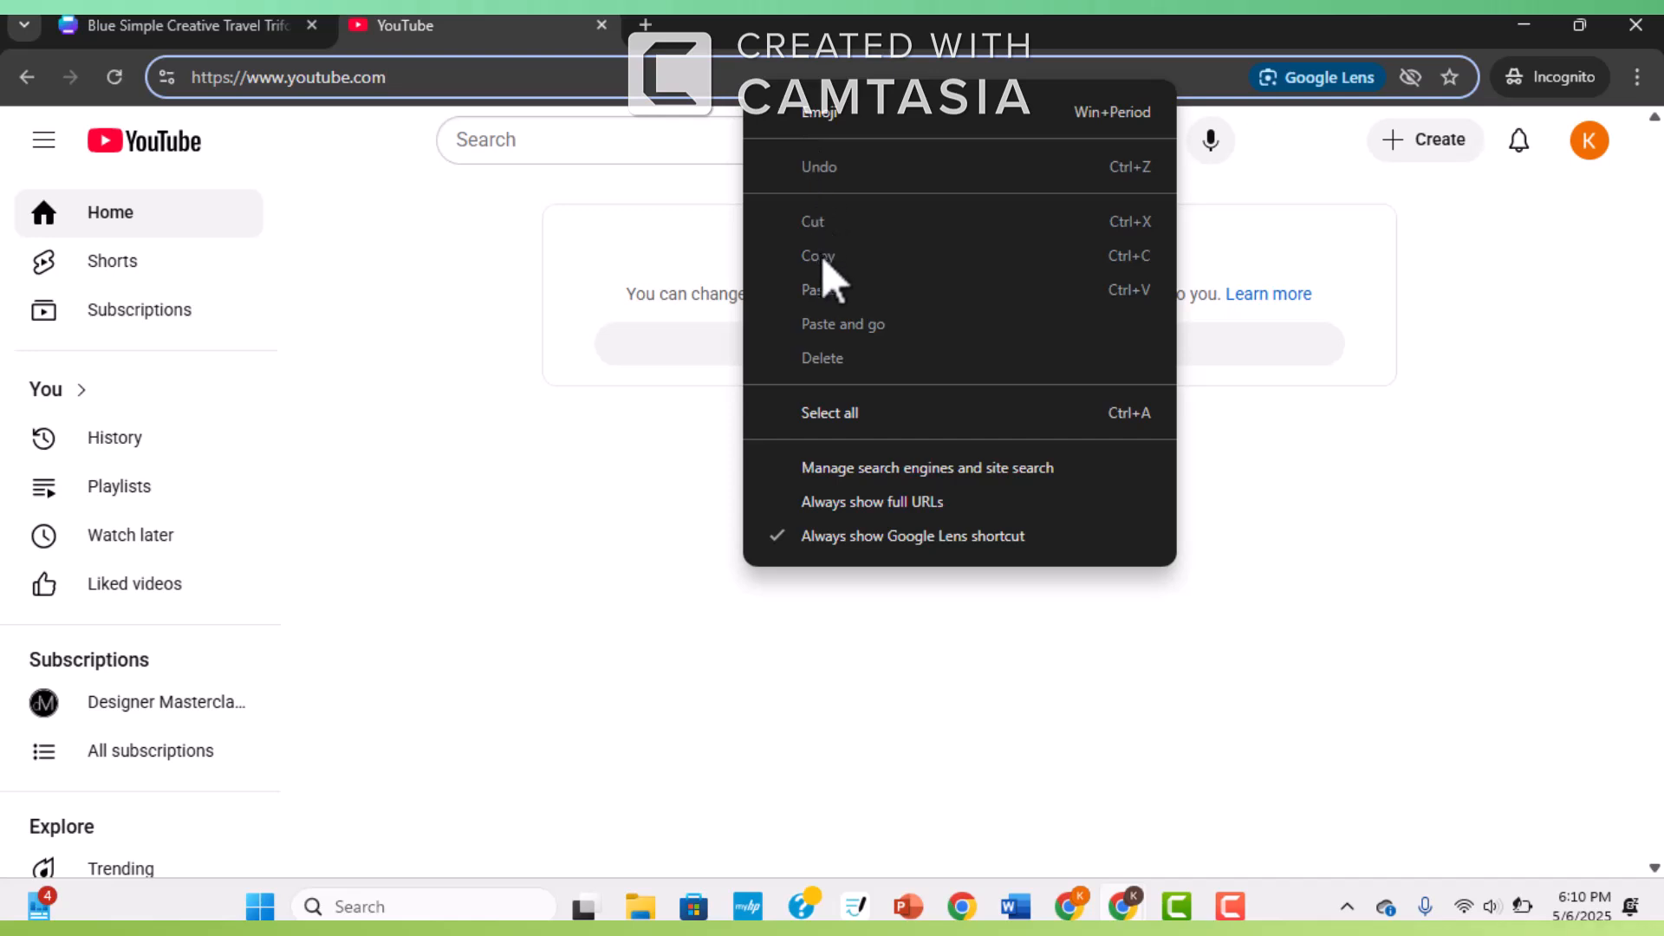
left_click(526, 74)
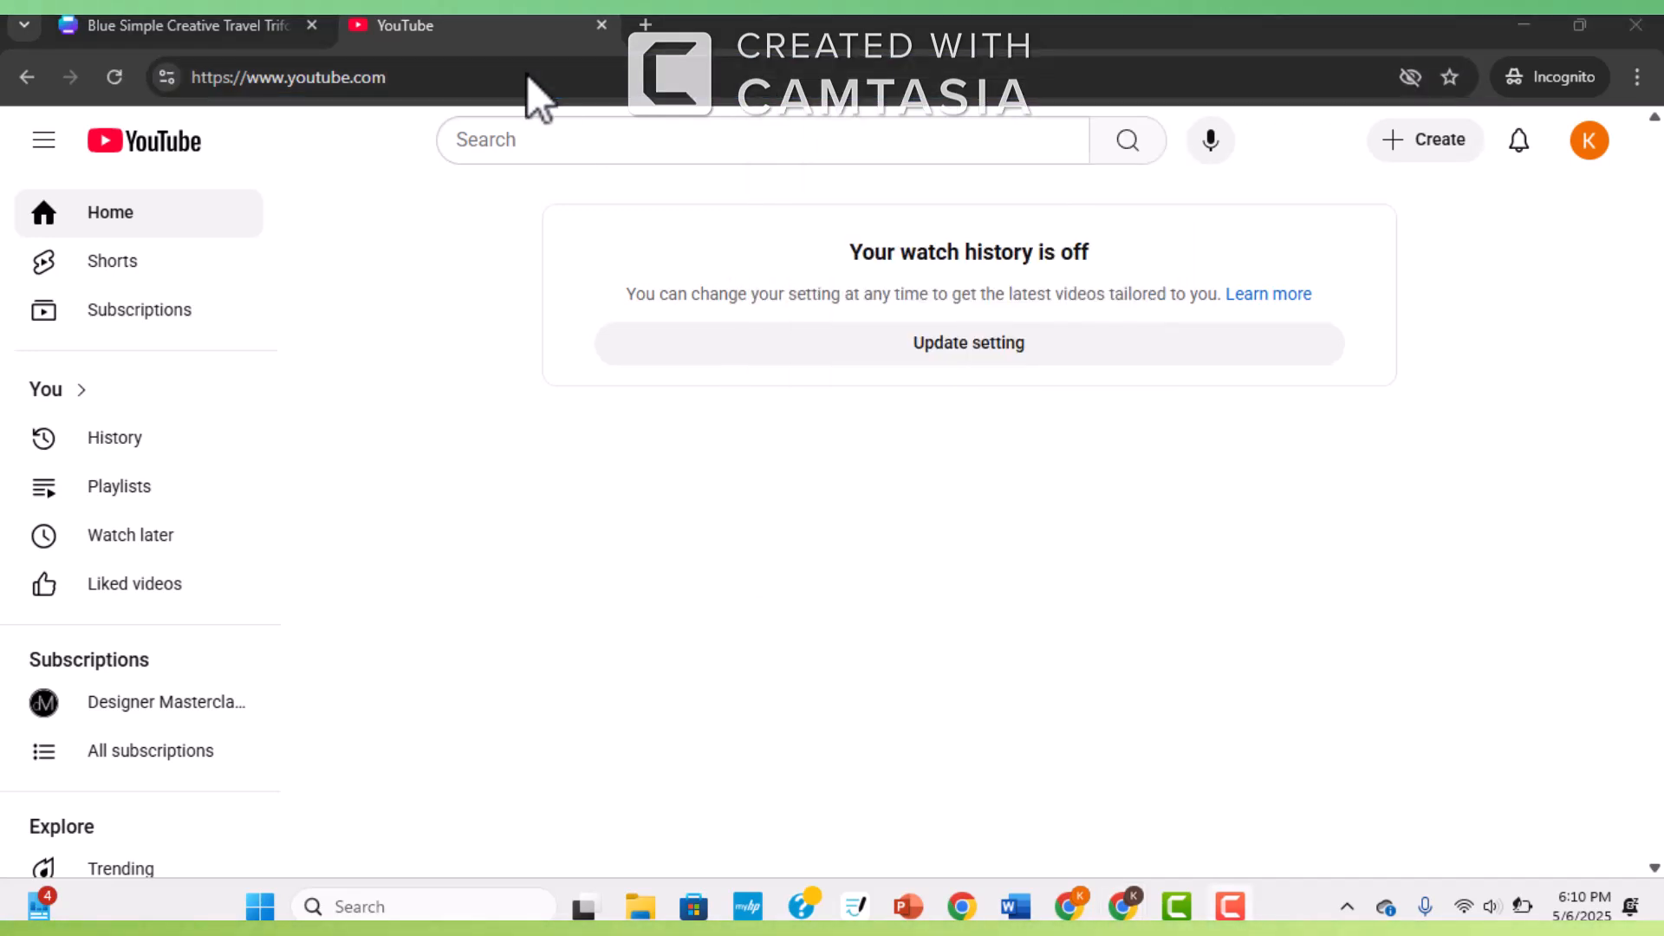
left_click(221, 26)
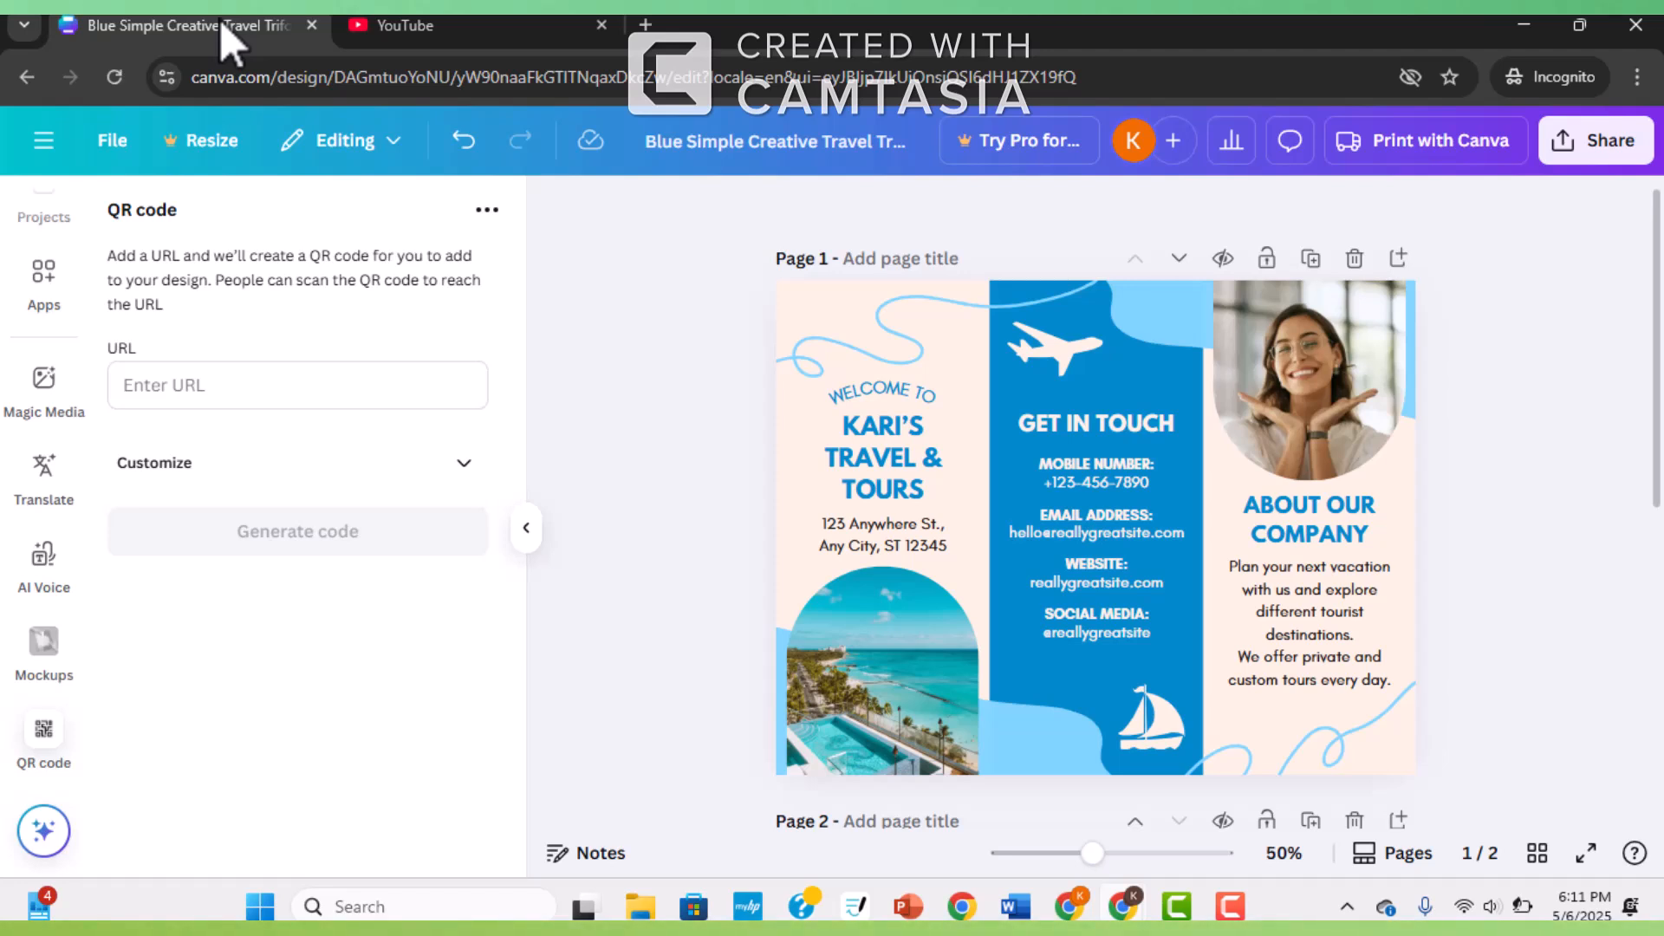
left_click(208, 385)
right_click(209, 385)
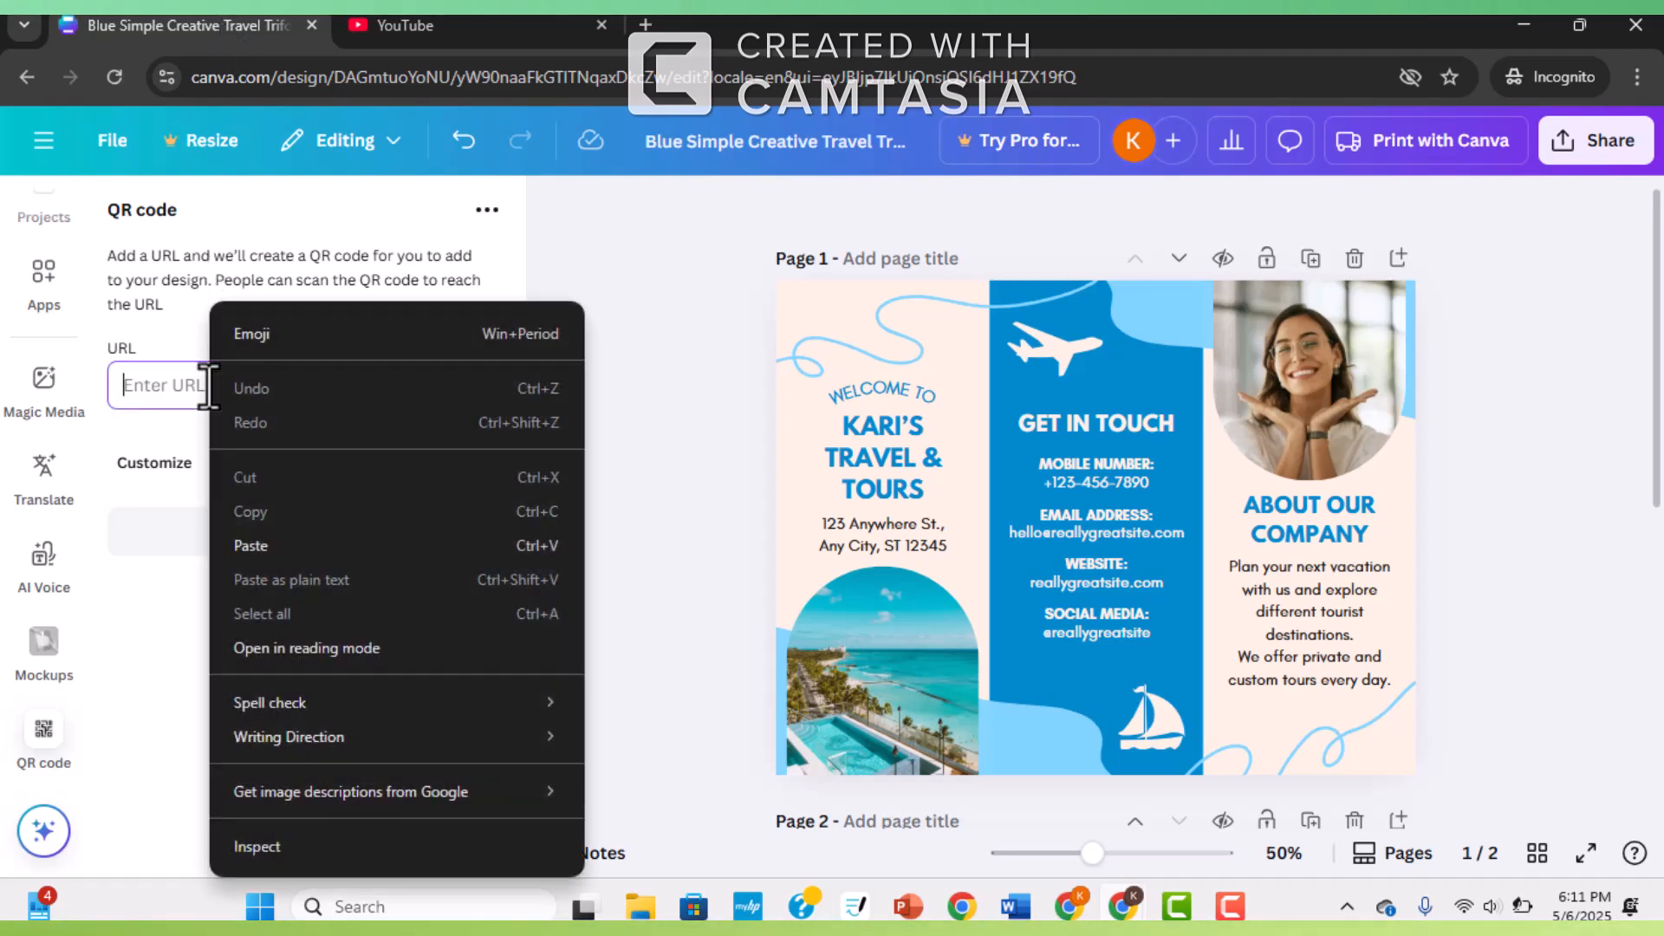
left_click(284, 546)
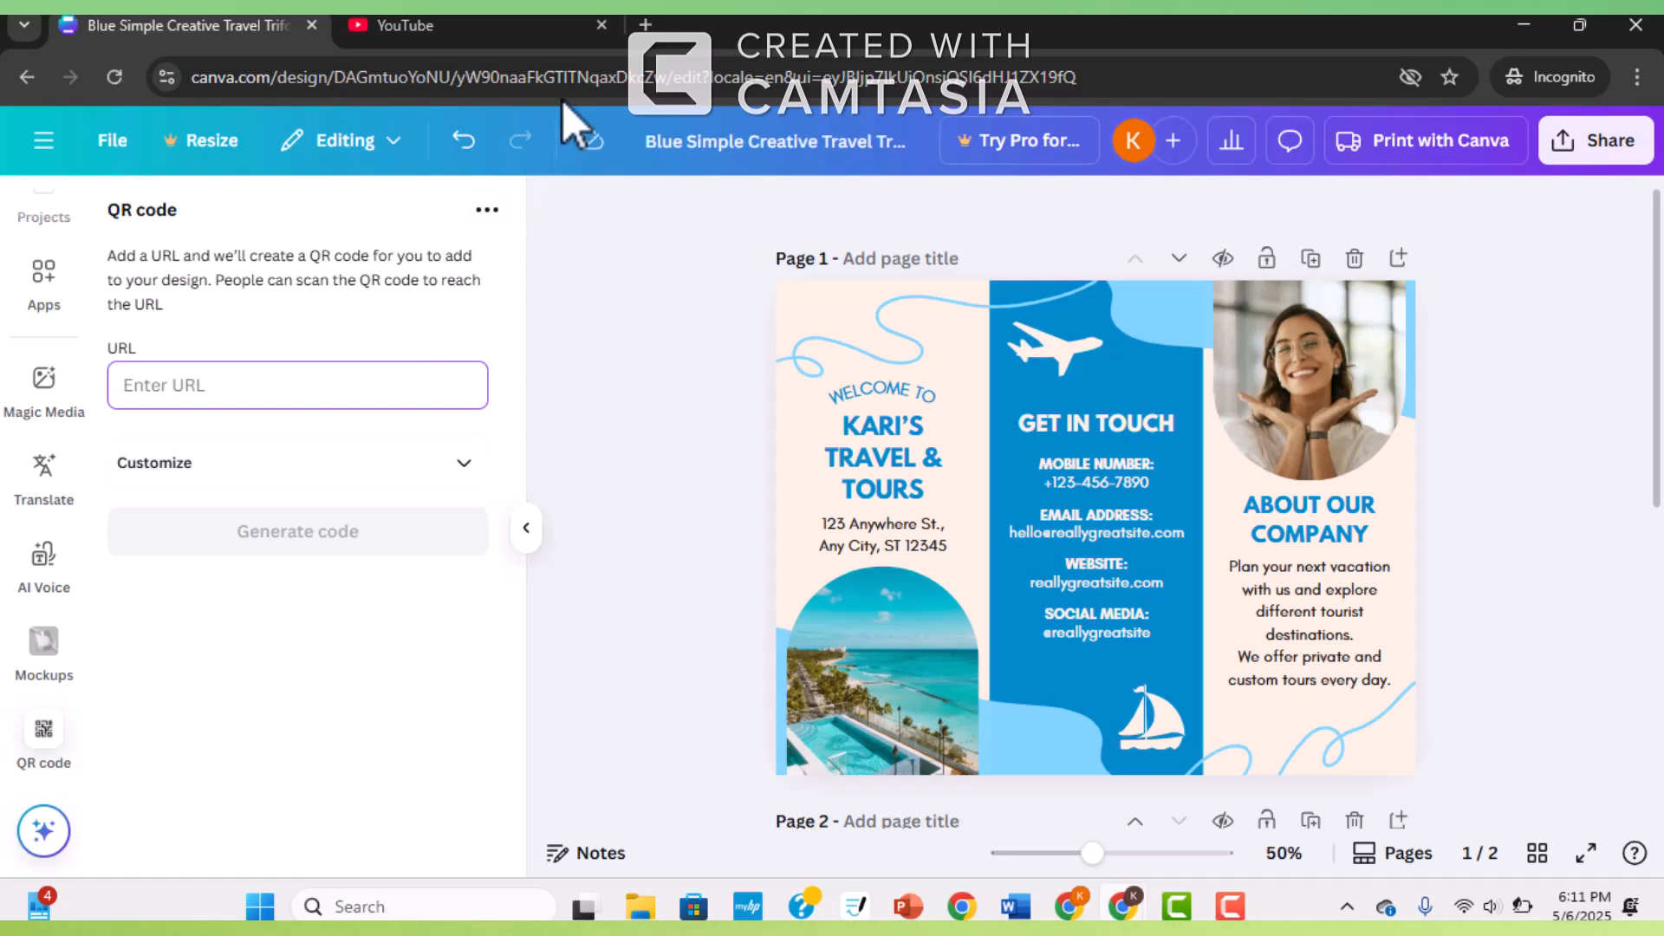
Step: Customize the QR code's background color to the tan shade #CBBA80
left_click(462, 473)
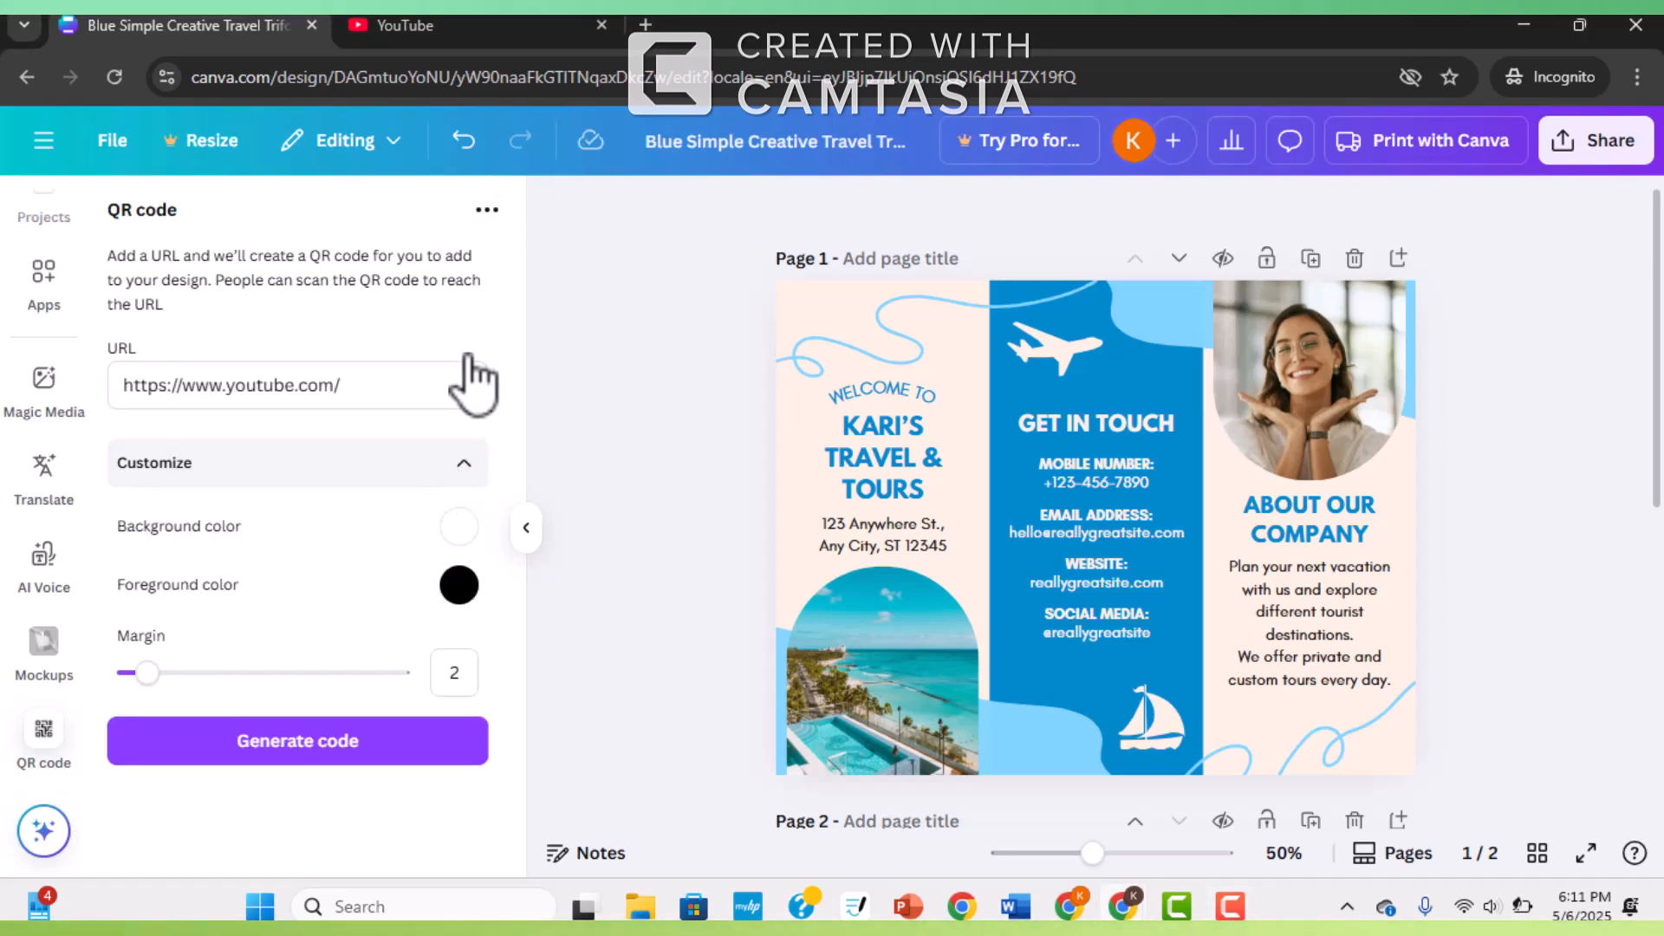
left_click(458, 526)
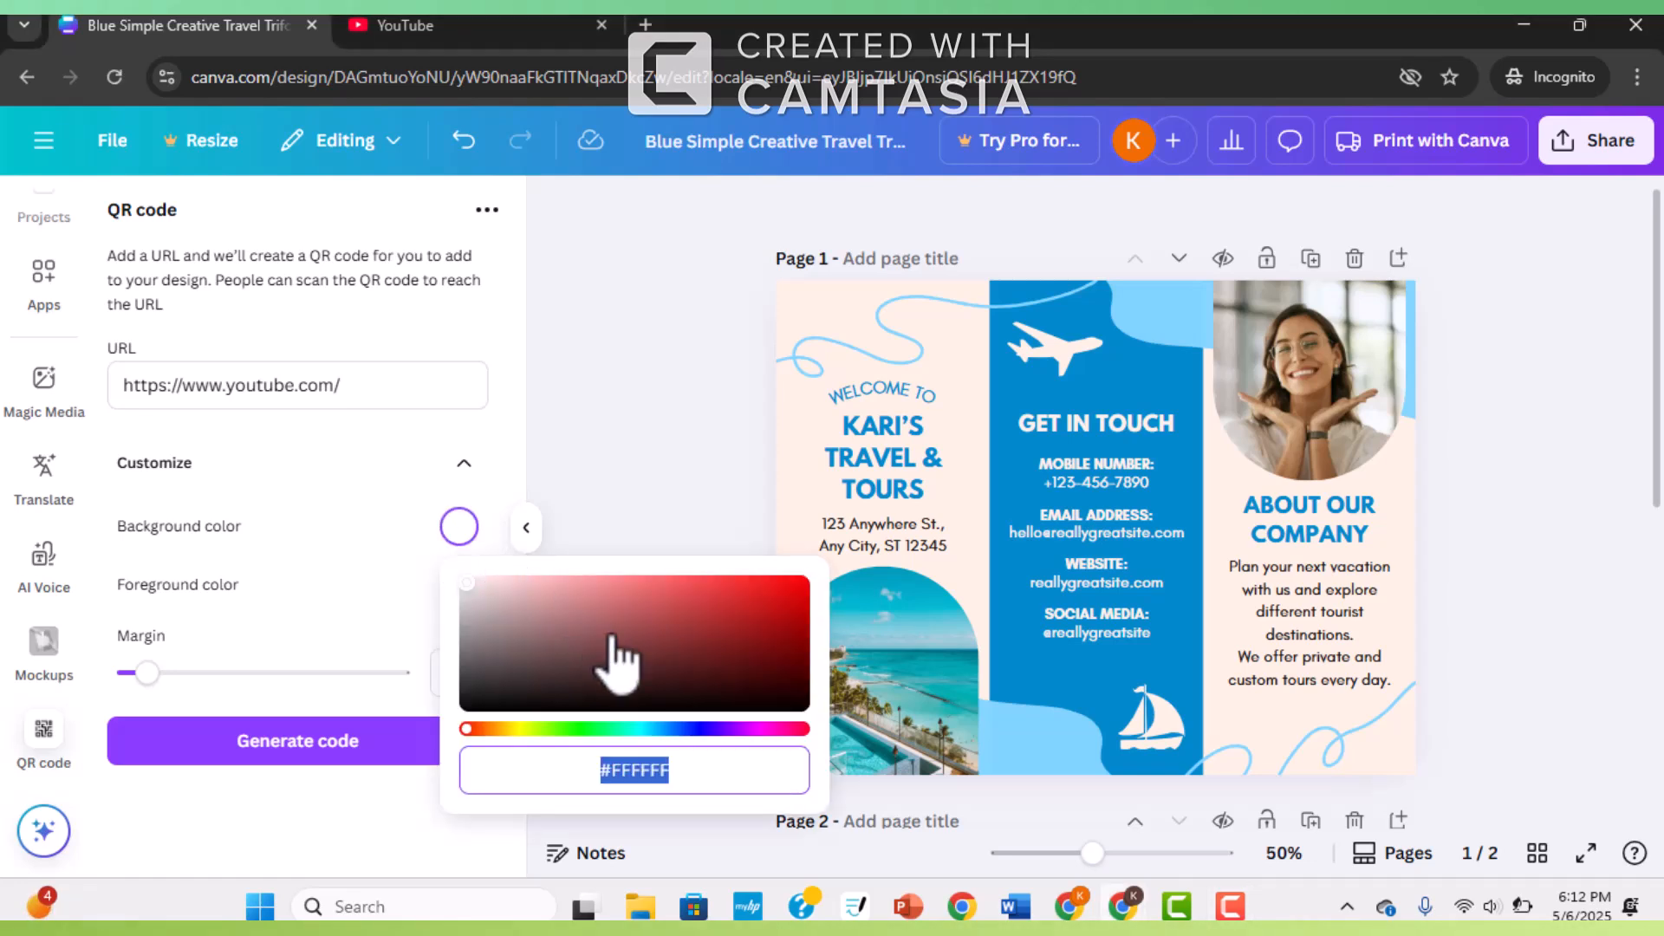
left_click(510, 728)
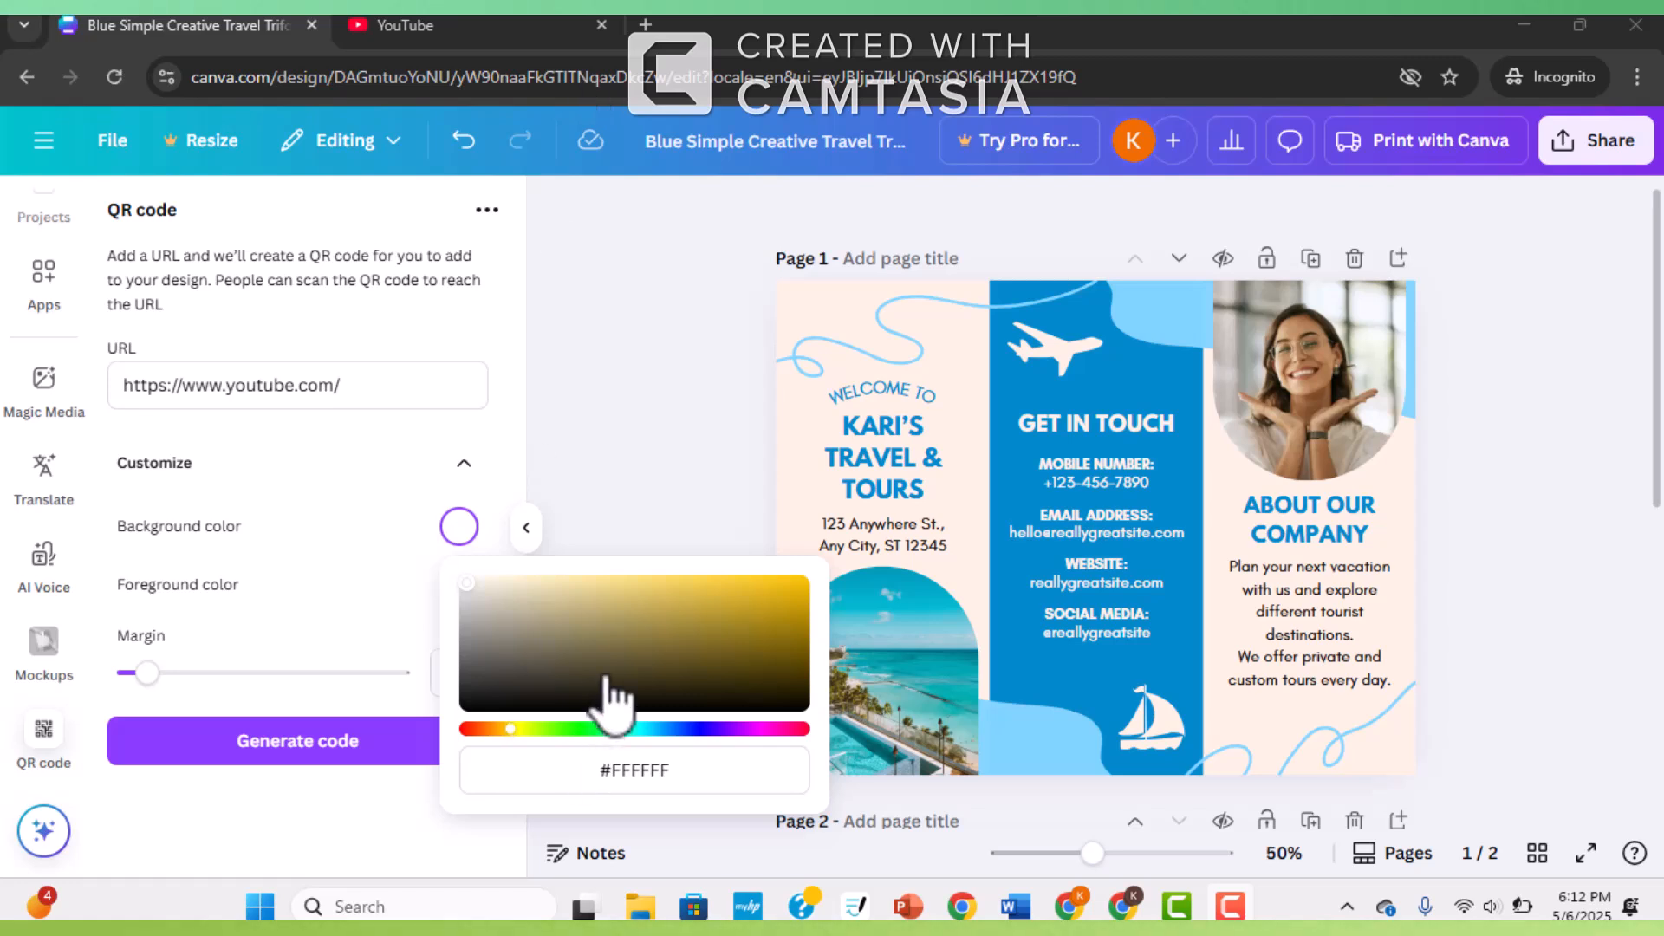
left_click(646, 640)
left_click(588, 602)
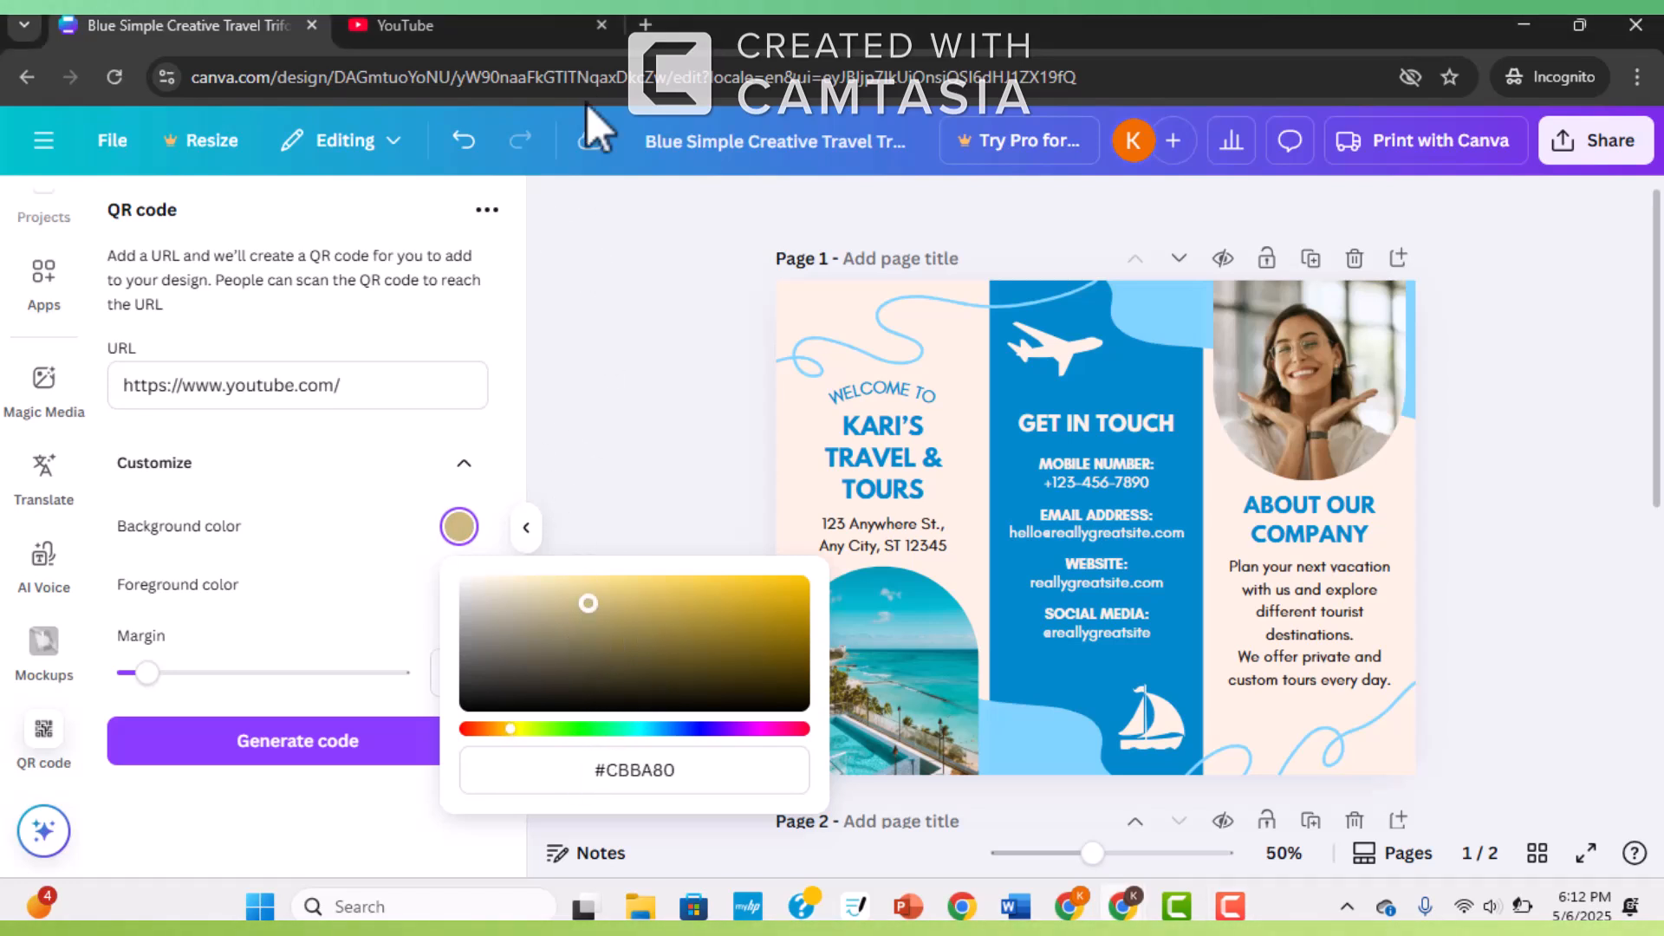
left_click(564, 486)
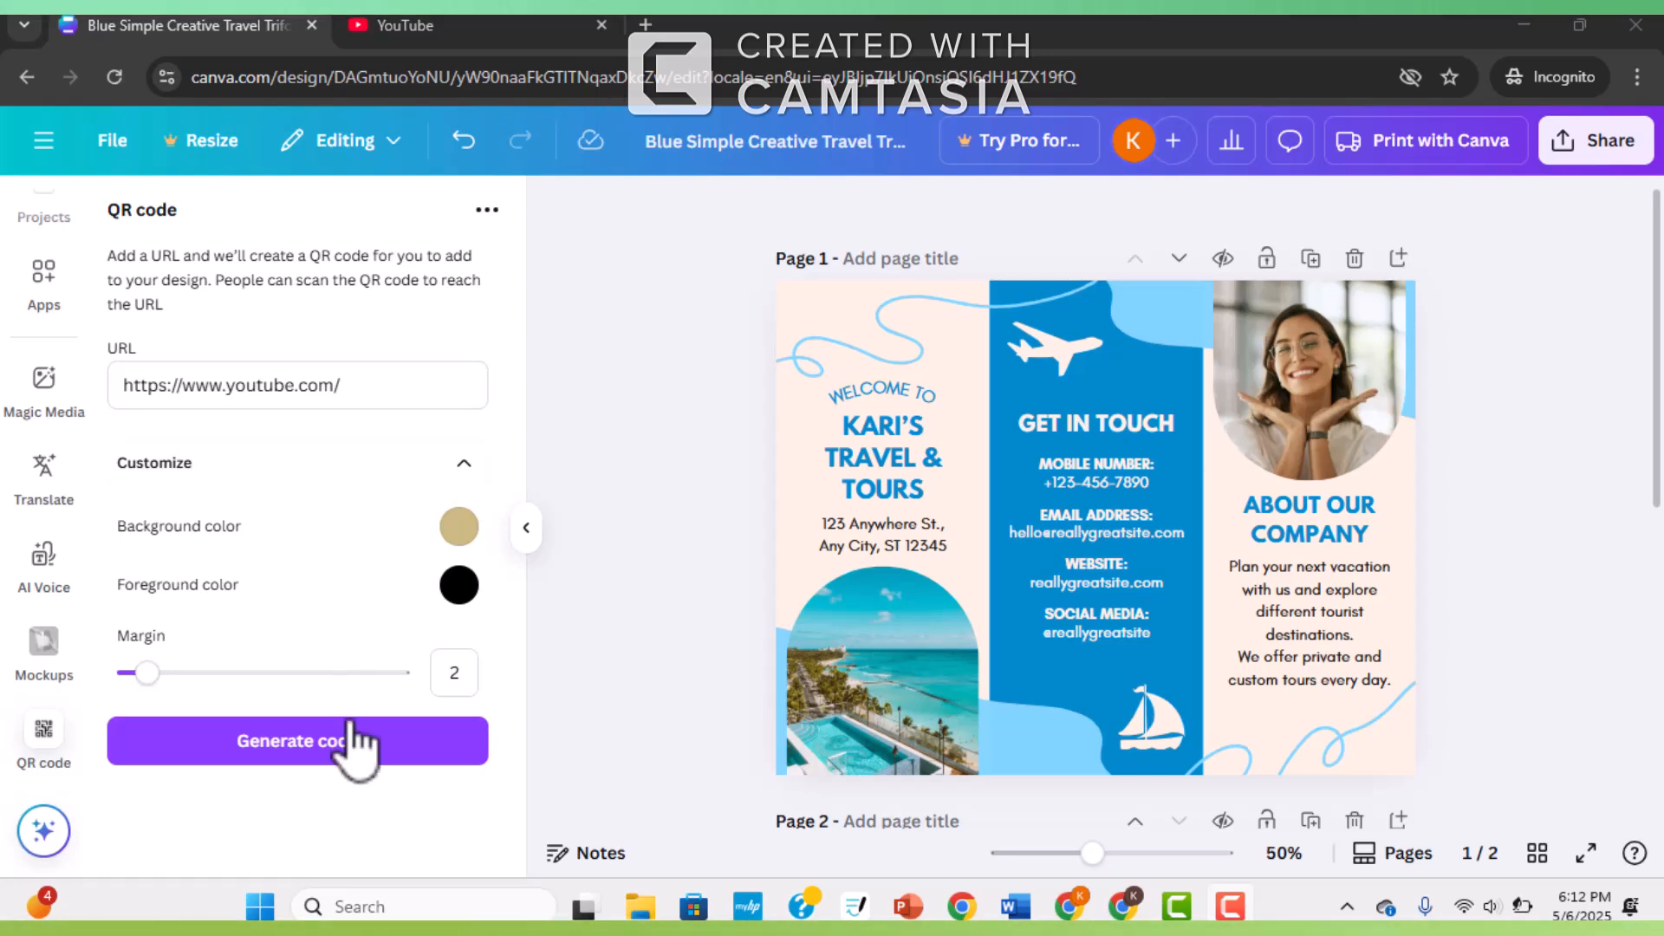
Step: Generate the QR code and shrink and place it beside the white sailboat in page 1's blue middle panel
left_click(397, 747)
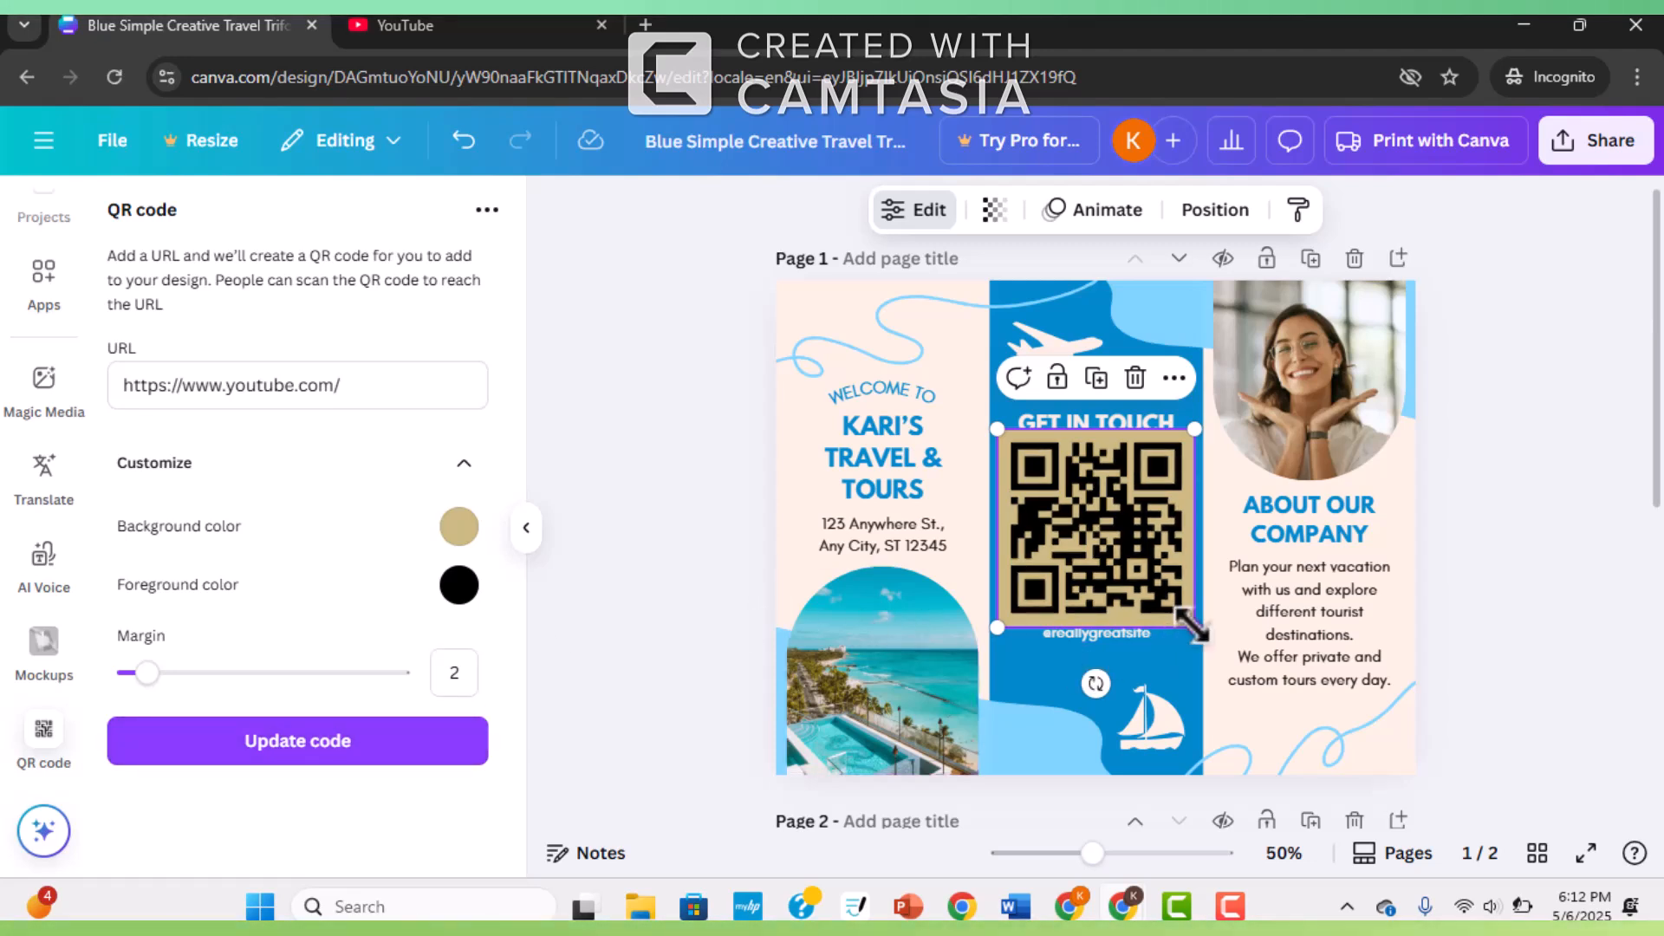
left_click_drag(1192, 622, 1048, 710)
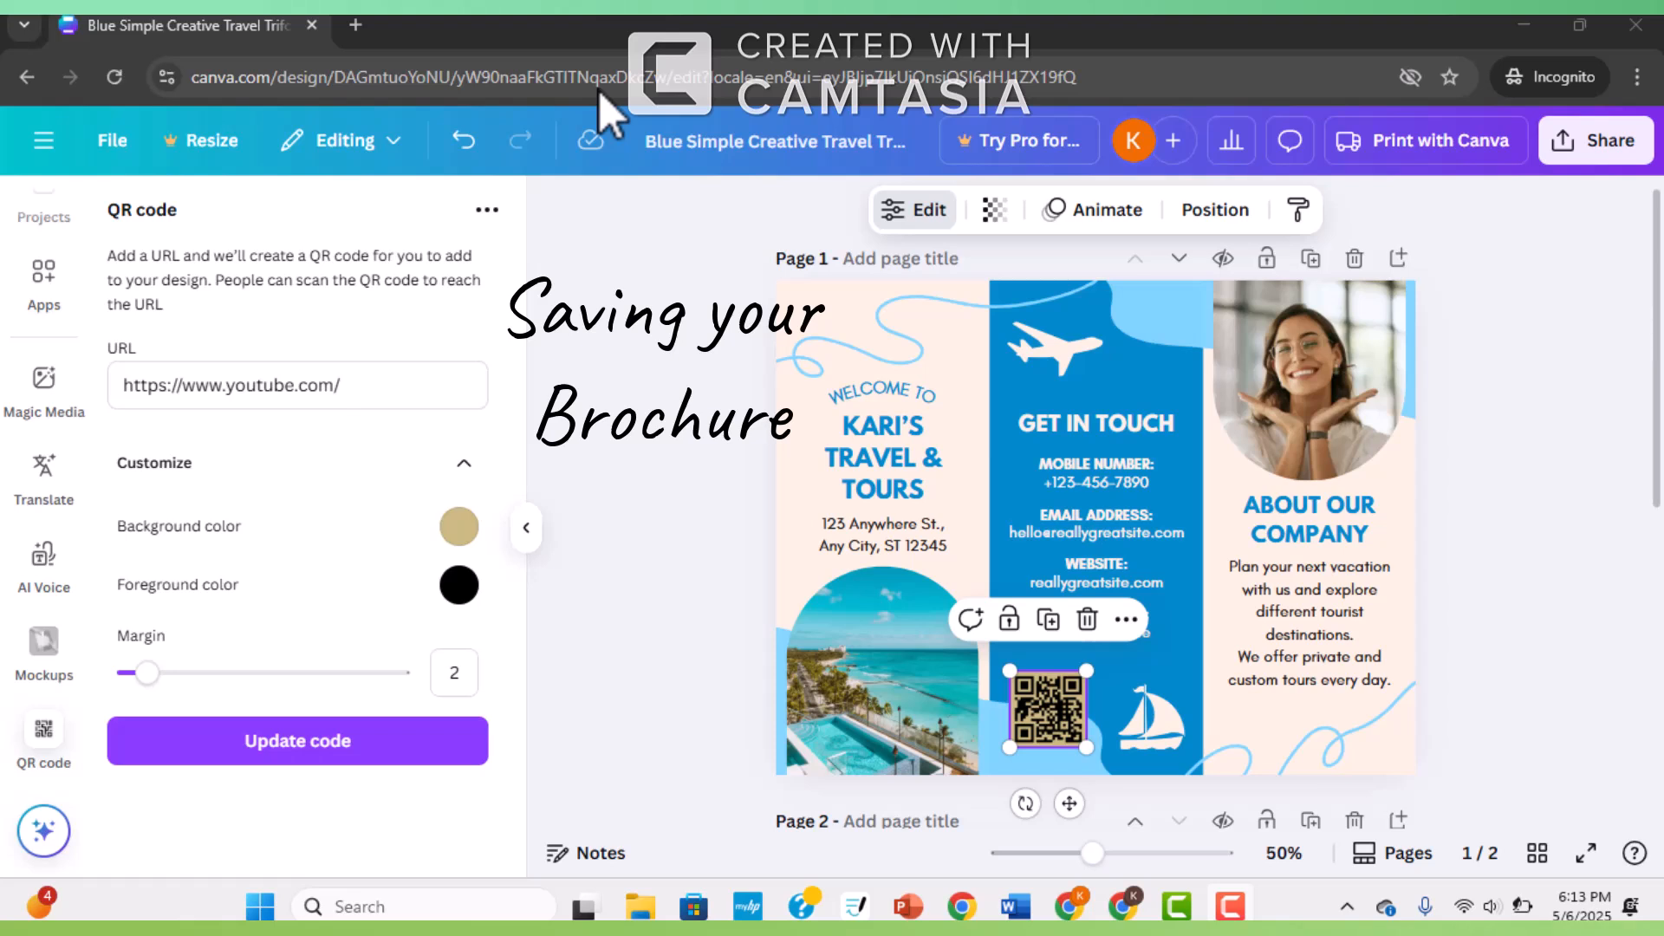
left_click(549, 323)
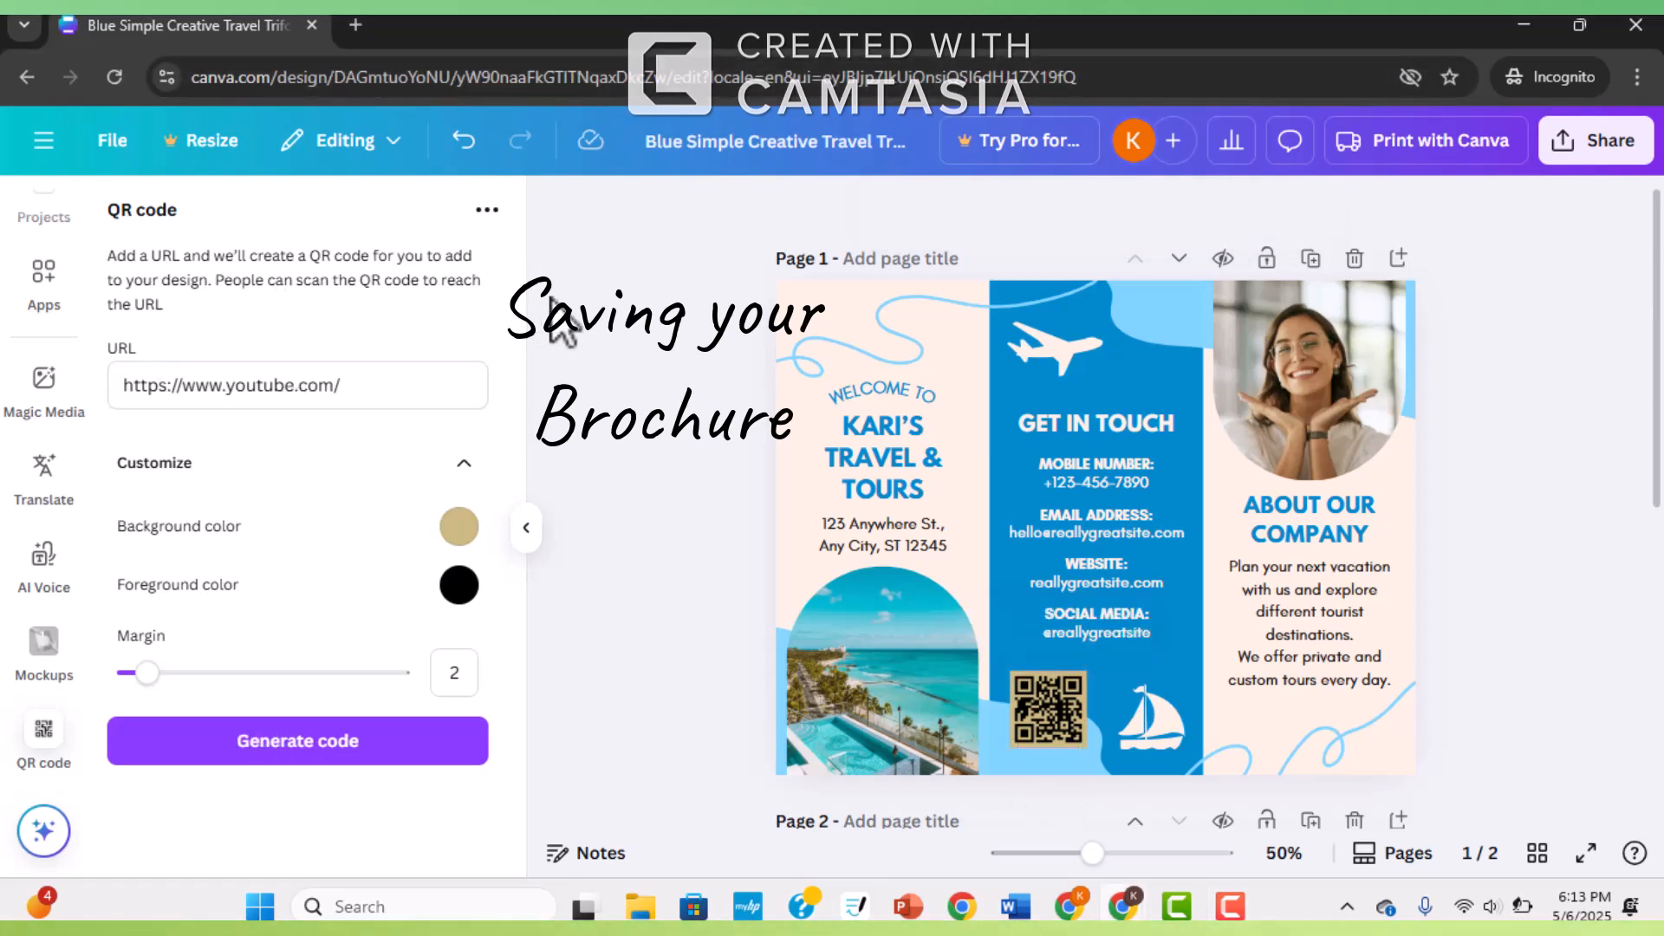
Step: Download the brochure as a PNG at size 1 (2,000 × 1,545 px)
left_click(115, 148)
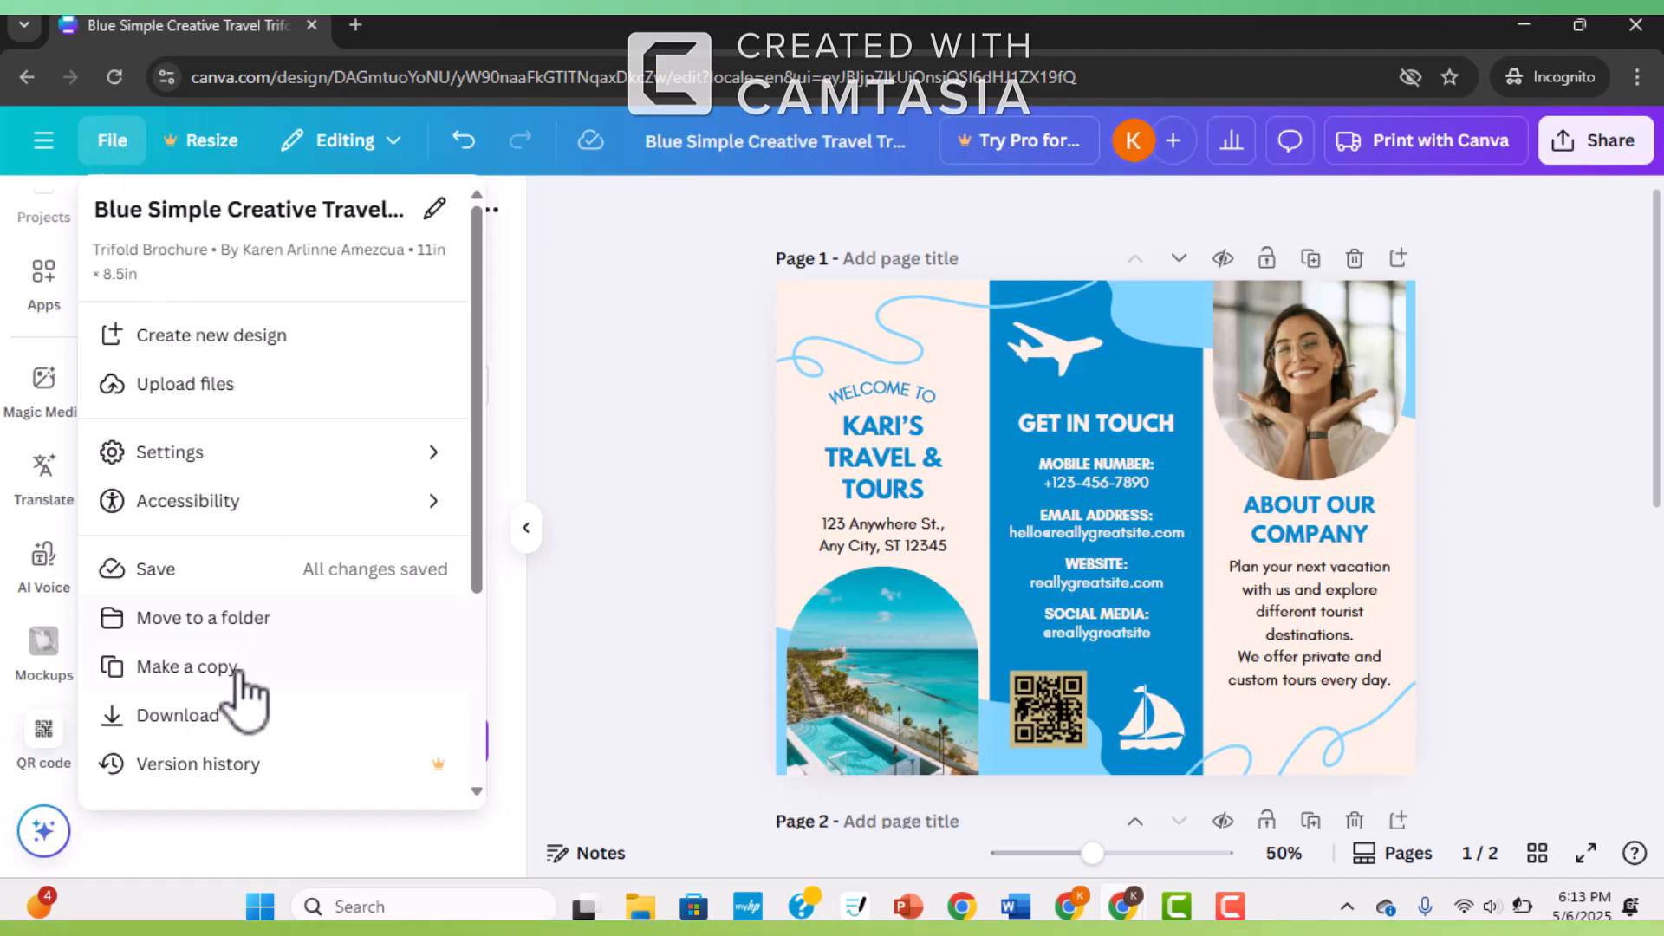
left_click(221, 715)
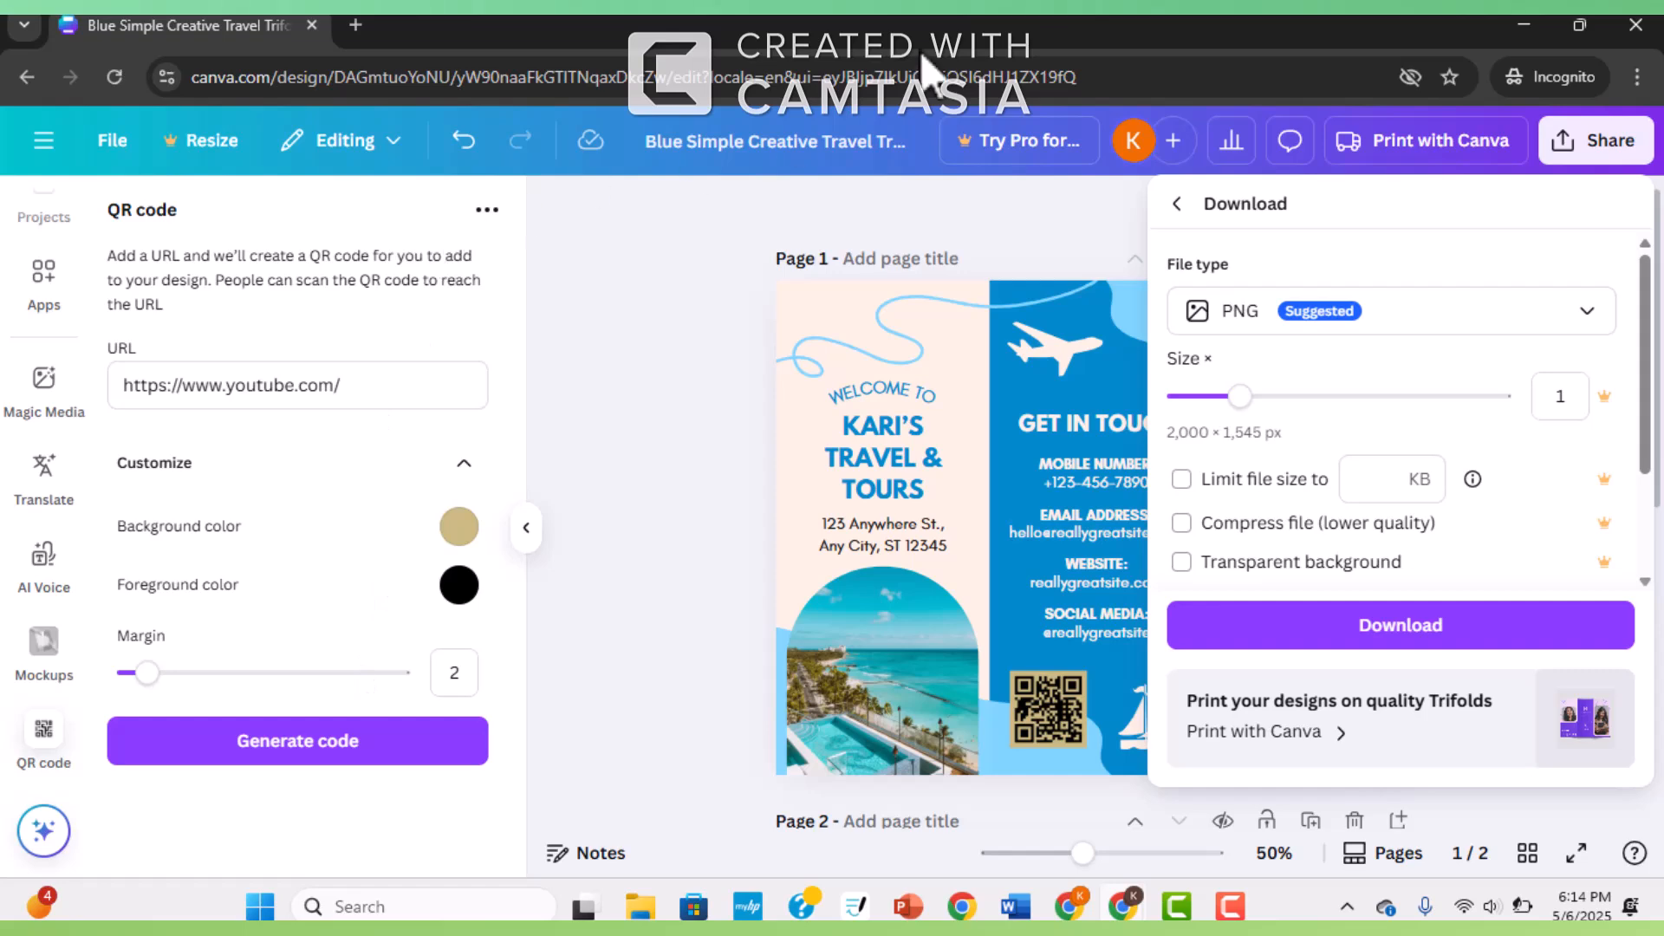
left_click(1360, 617)
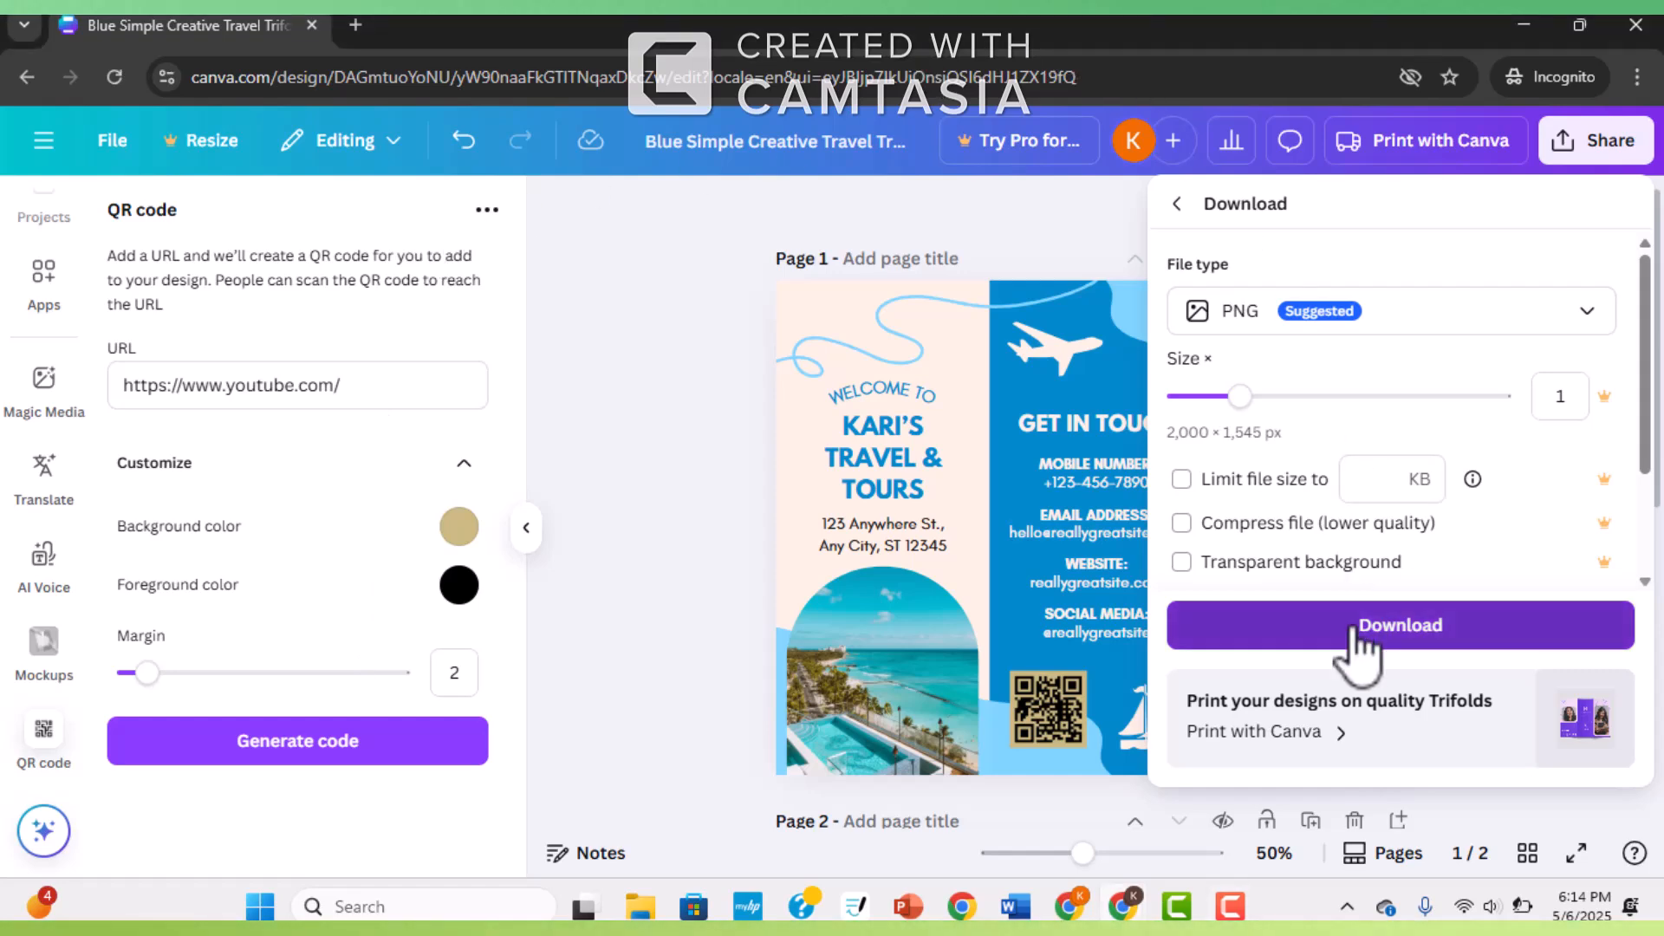